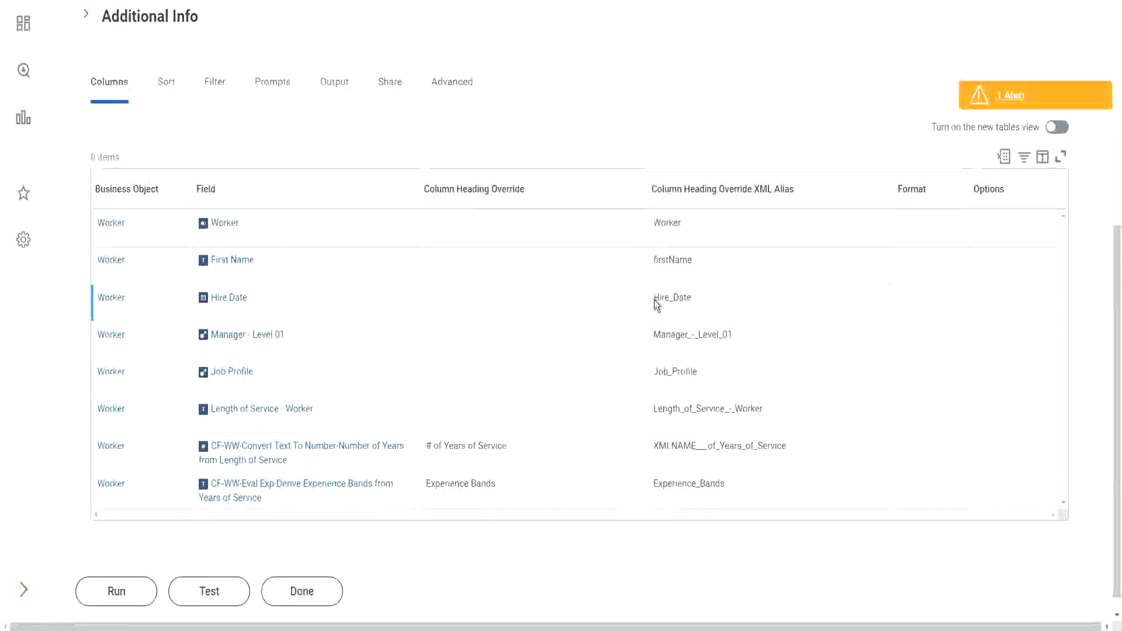
Inspect the Hire_Date and years-of-service XML aliases, highlighting the XMLNAME prefix
double_click(695, 298)
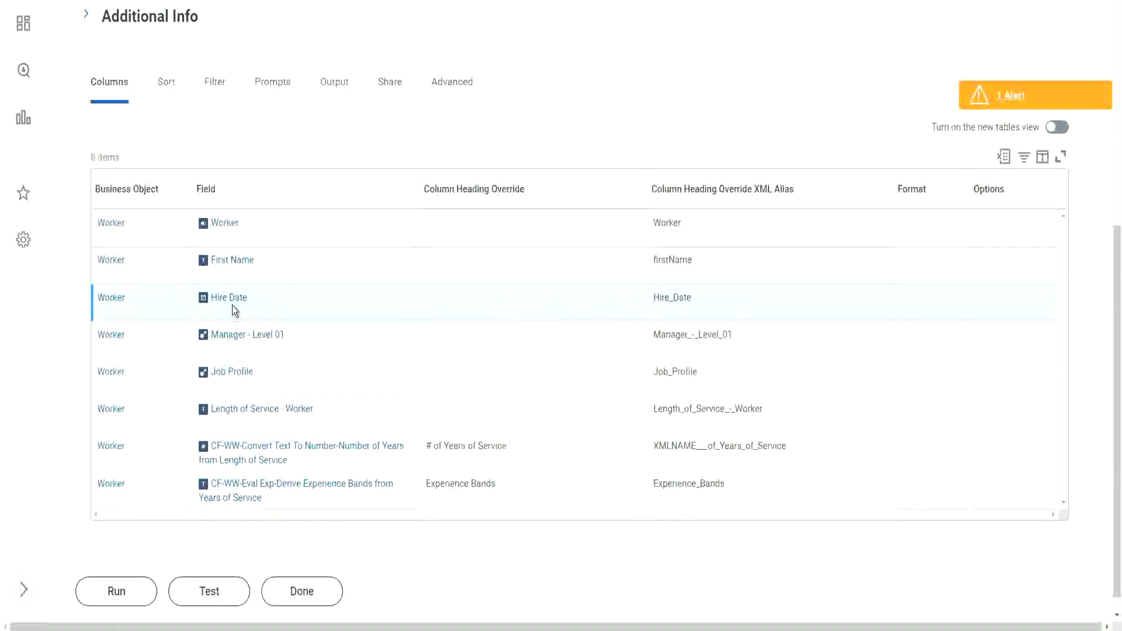
double_click(678, 445)
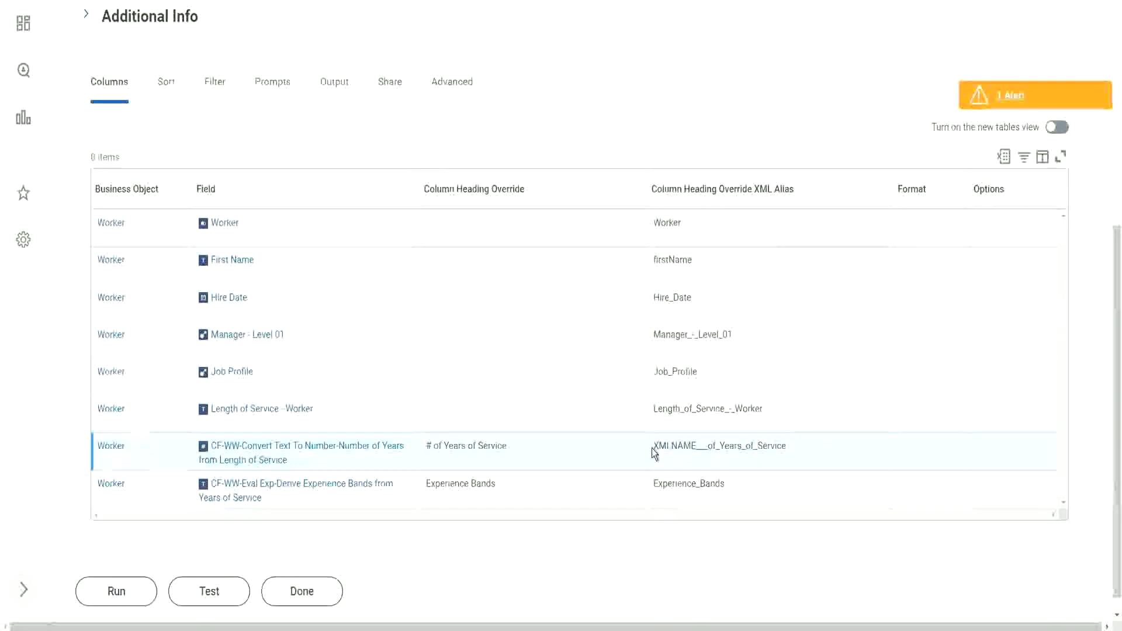
drag(651, 448, 695, 446)
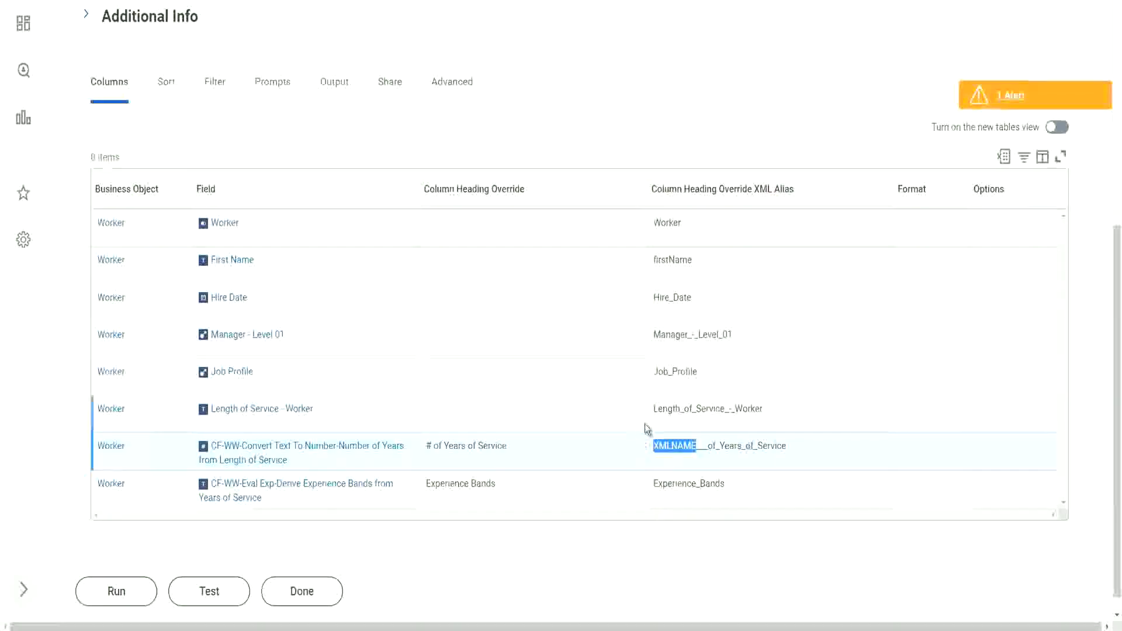
click(570, 366)
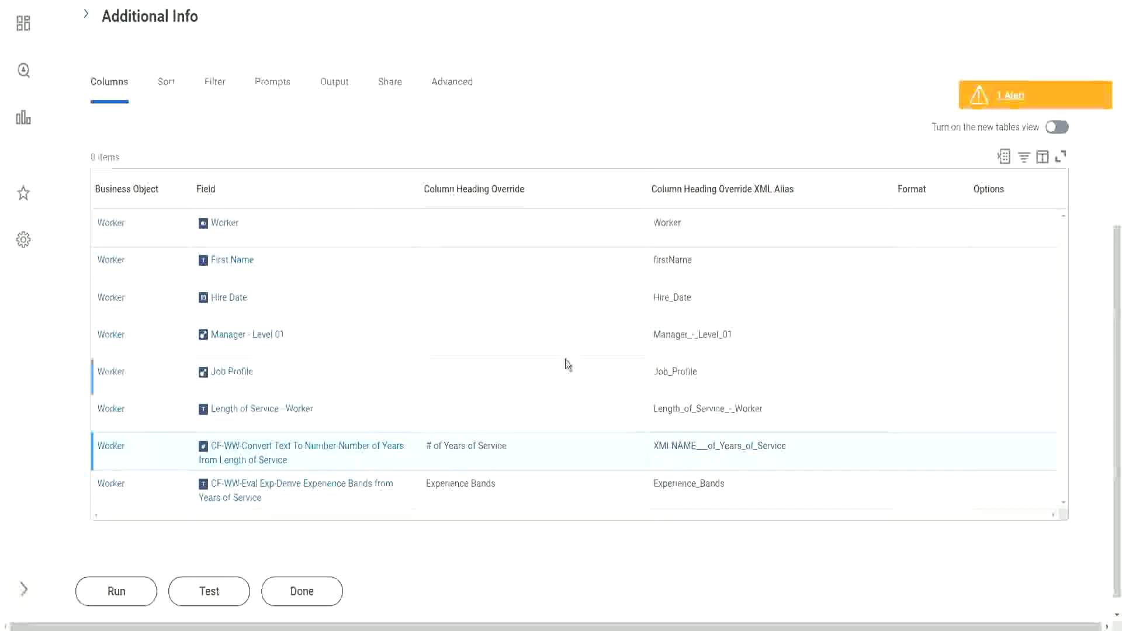
scroll(566, 358, up, 2)
scroll(692, 417, down, 3)
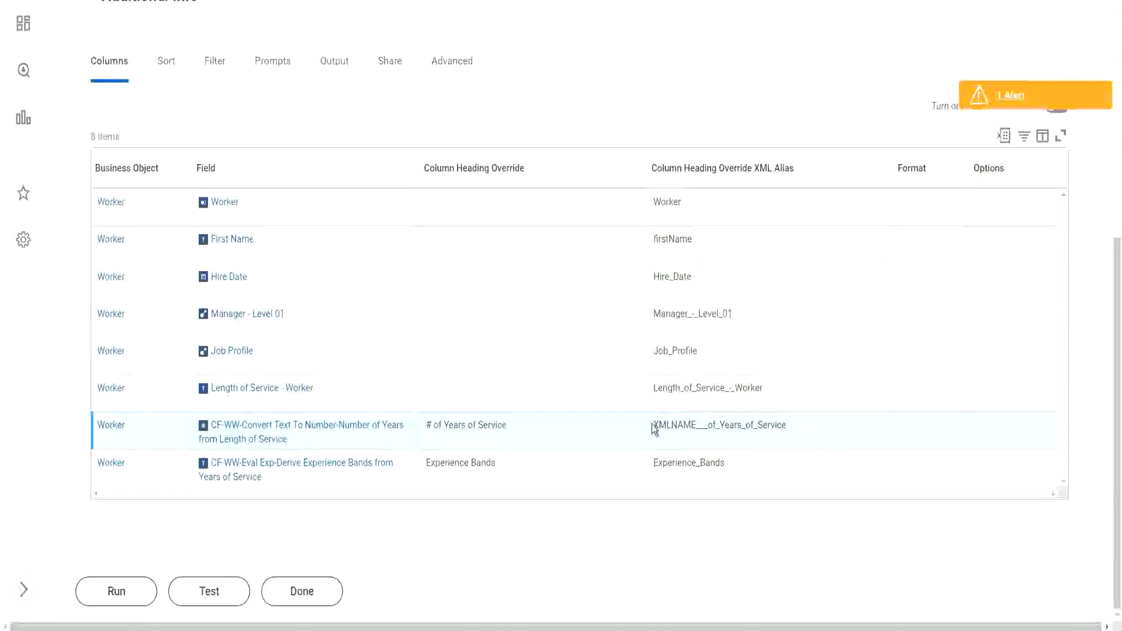
drag(653, 429, 694, 424)
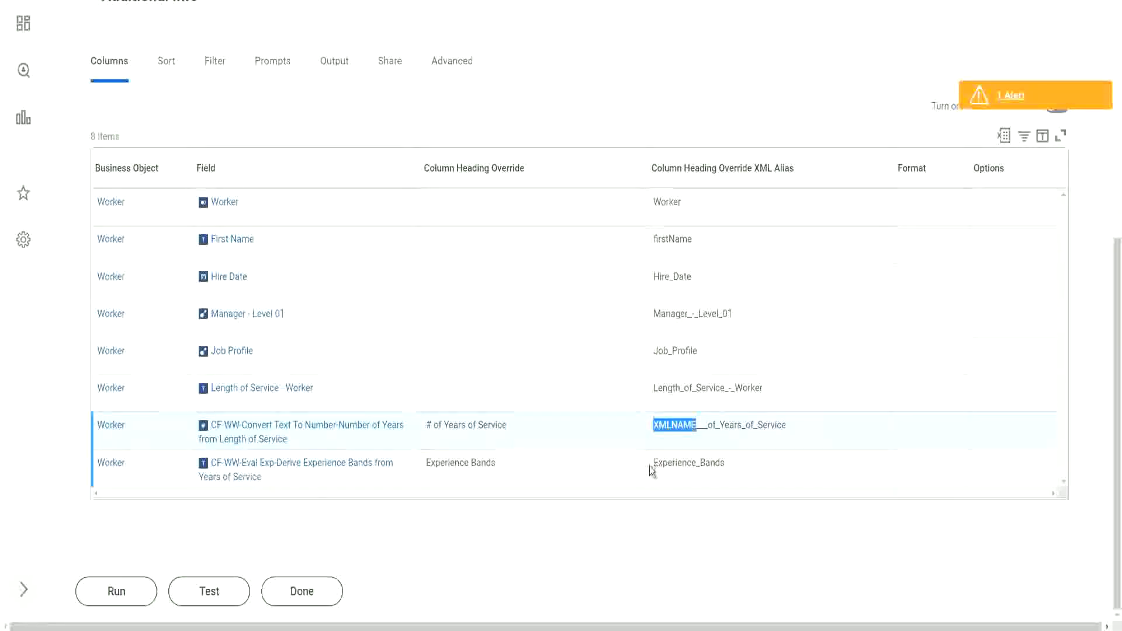
click(705, 427)
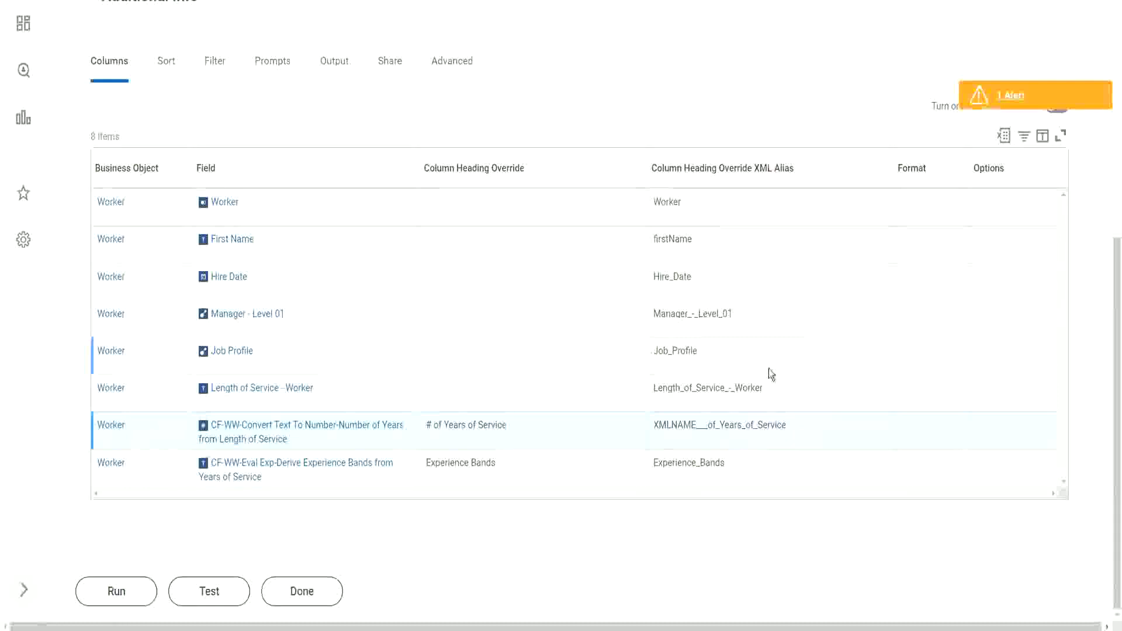
scroll(475, 161, up, 7)
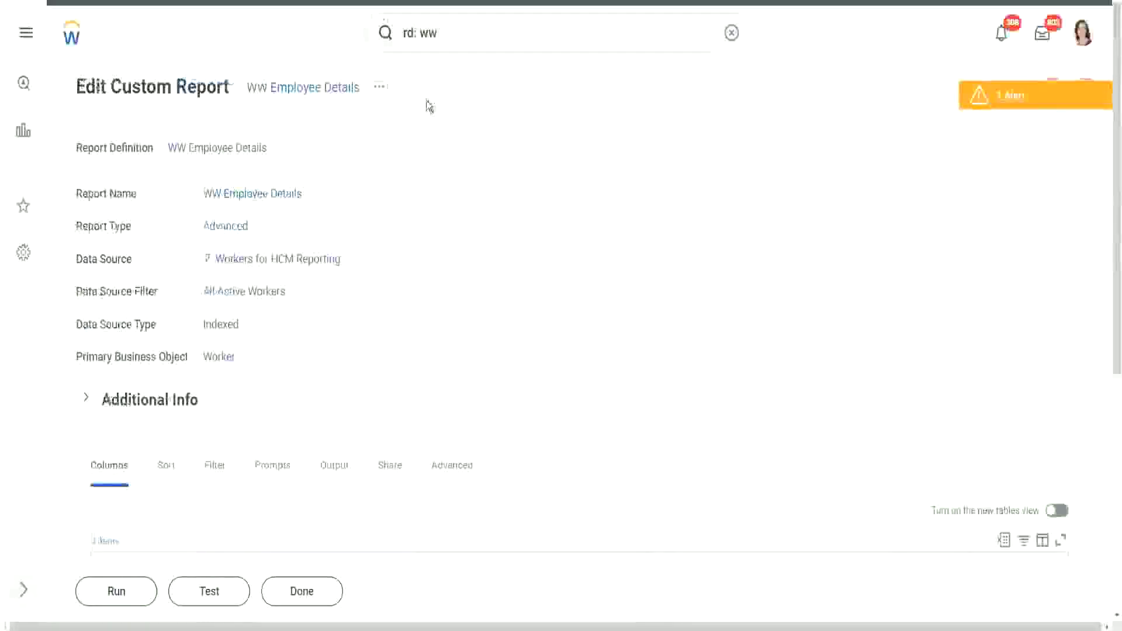
Open WW Employee Details for editing via its Custom Report > Edit related action
click(380, 89)
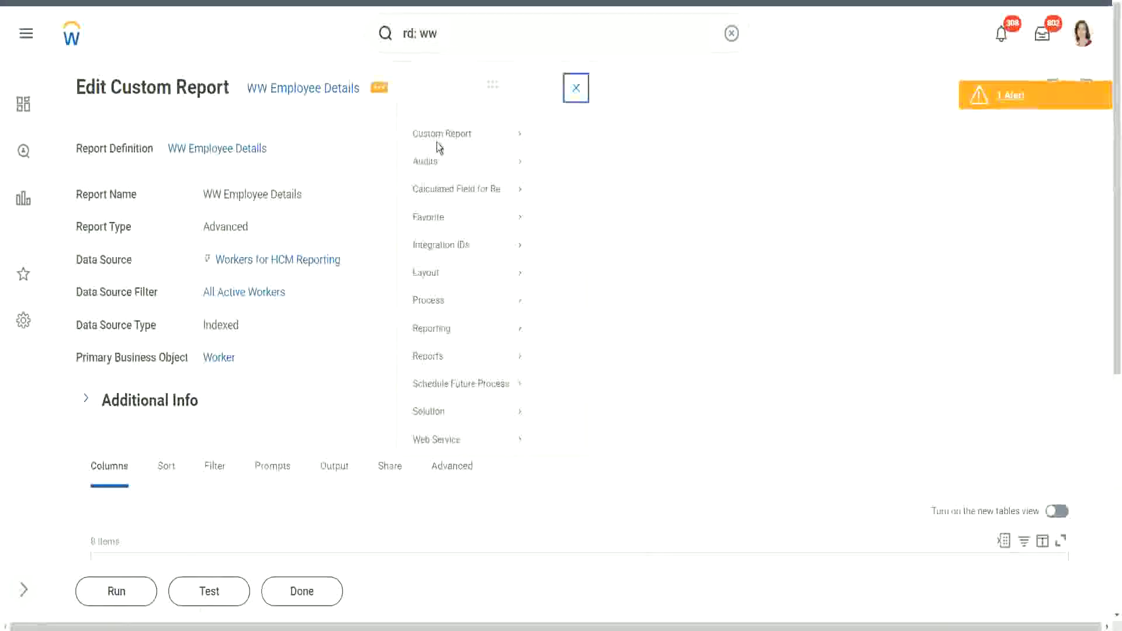
mouse_move(444, 155)
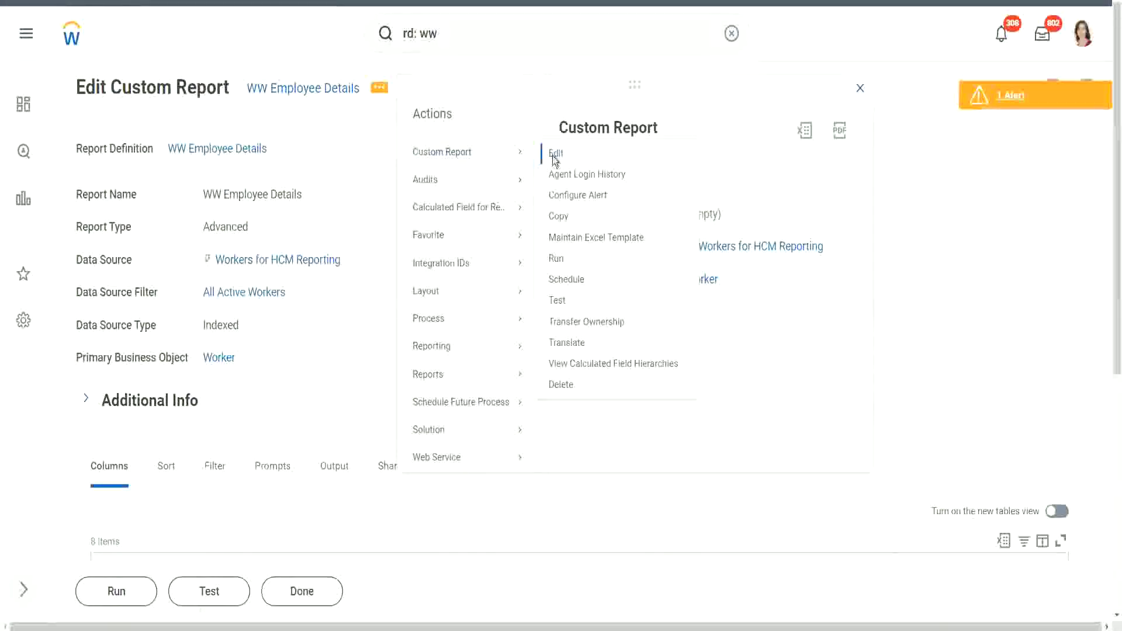
click(555, 157)
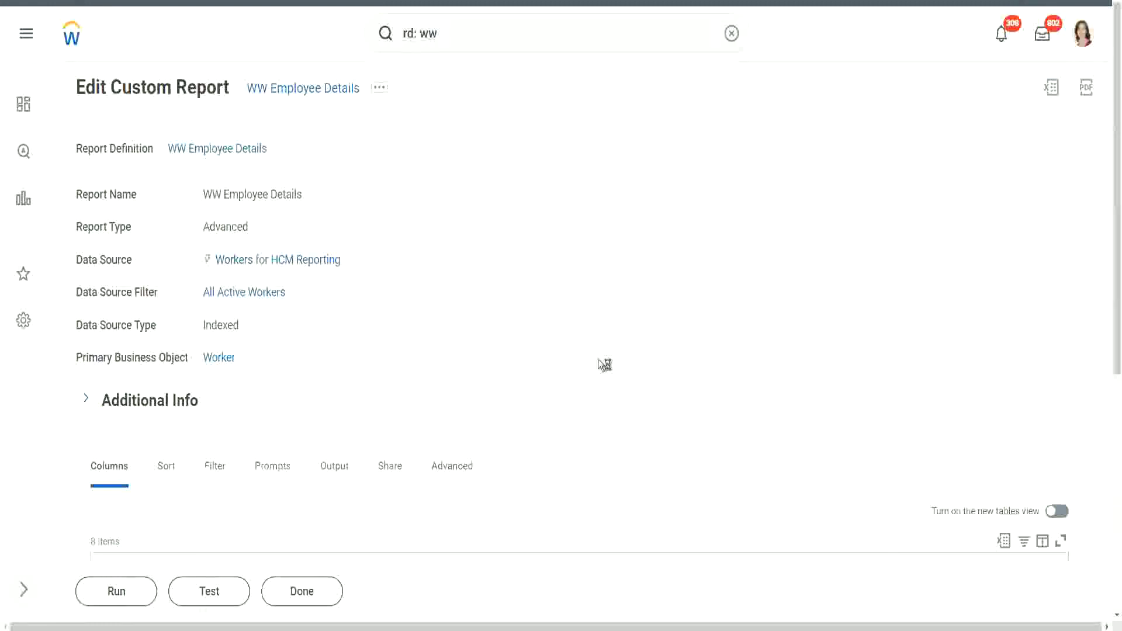
Remove the stray dash characters from the Manager_-_Level_01 and Length_of_Service aliases
scroll(616, 348, down, 5)
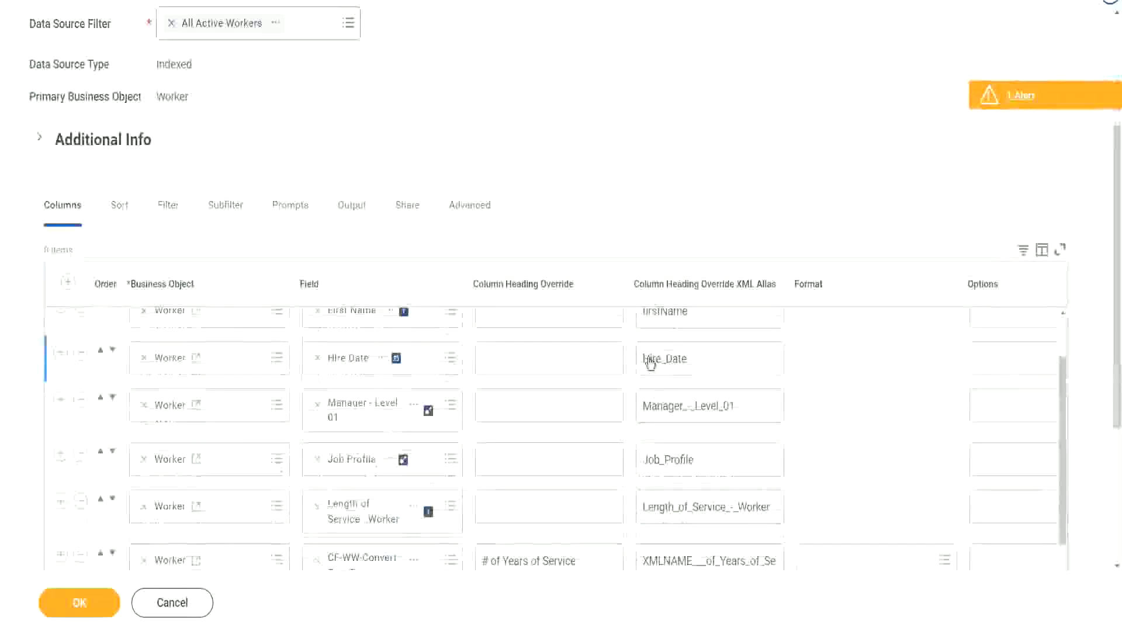
triple_click(690, 410)
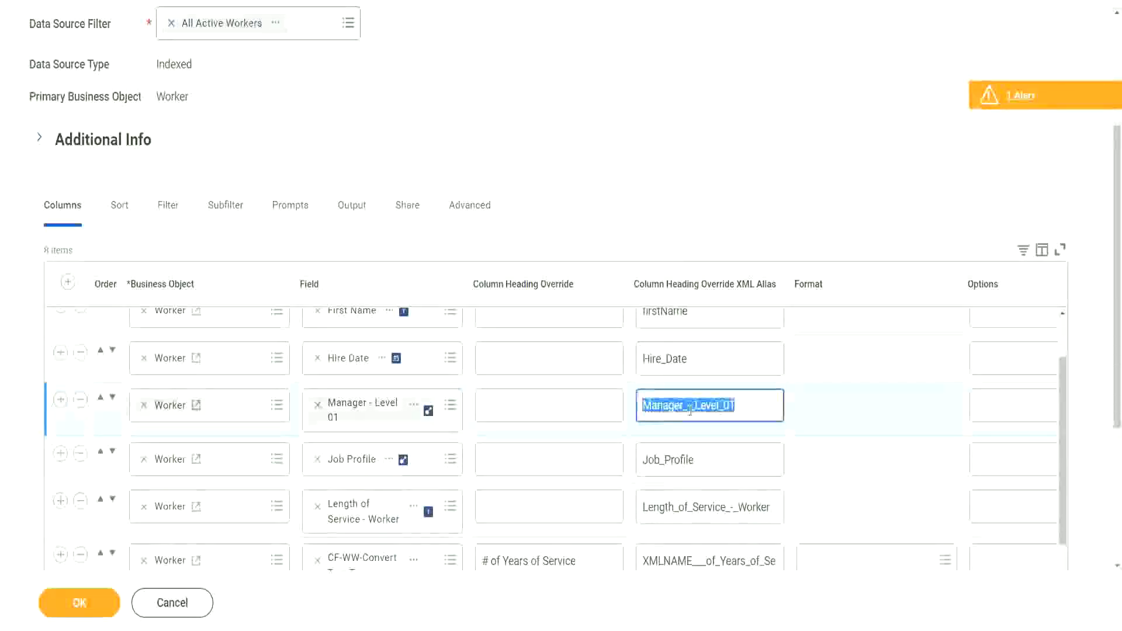
click(690, 411)
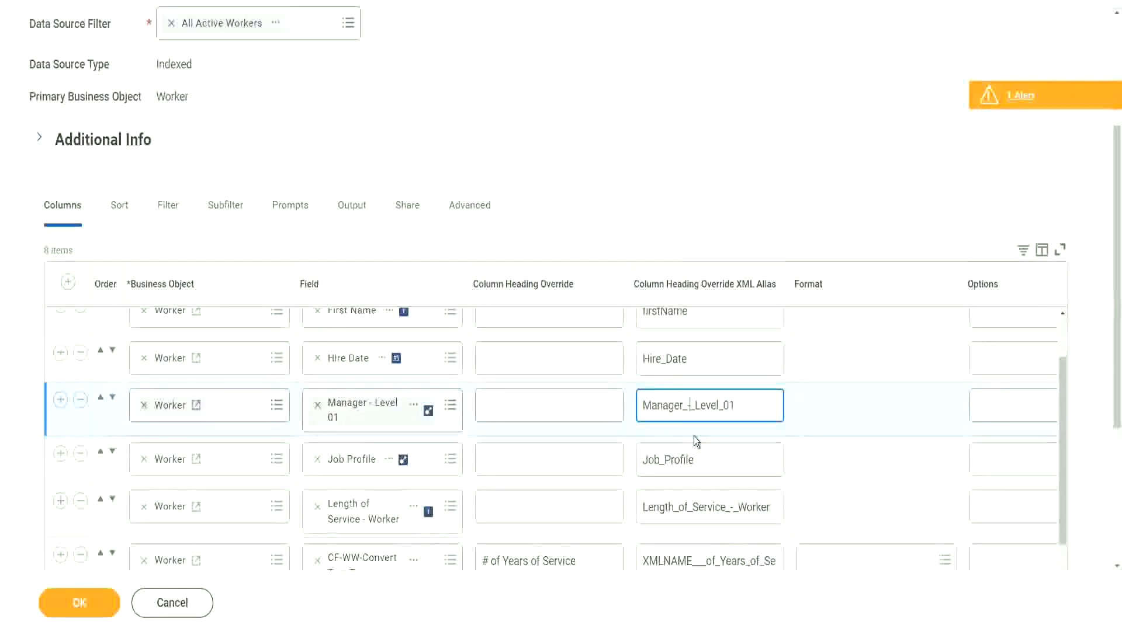
key(BackSpace)
key(BackSpace)
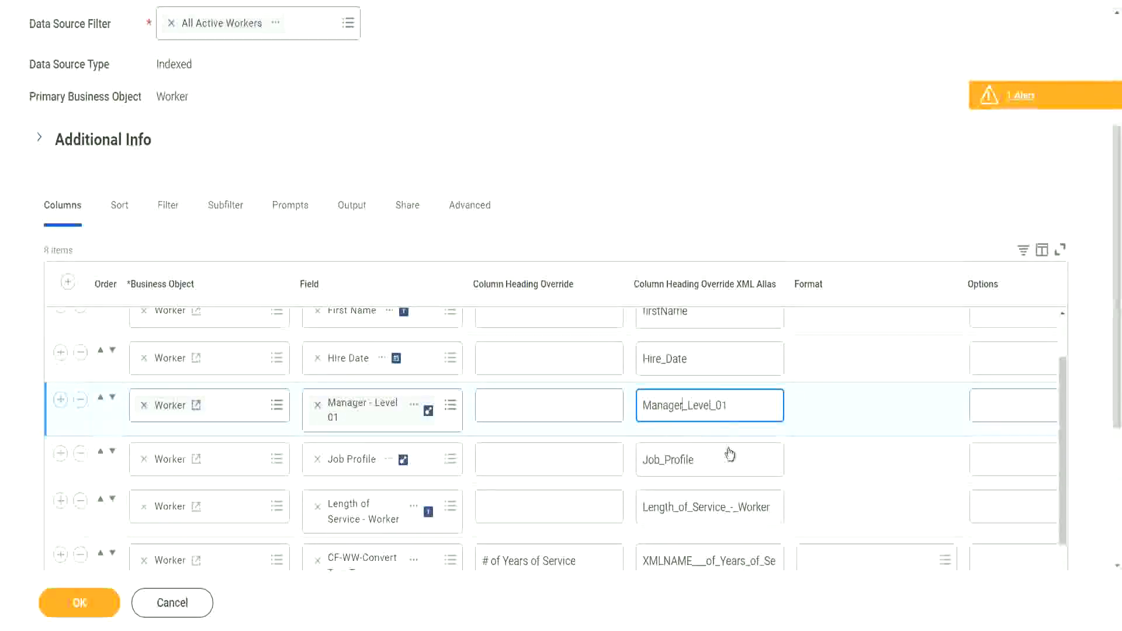
click(736, 508)
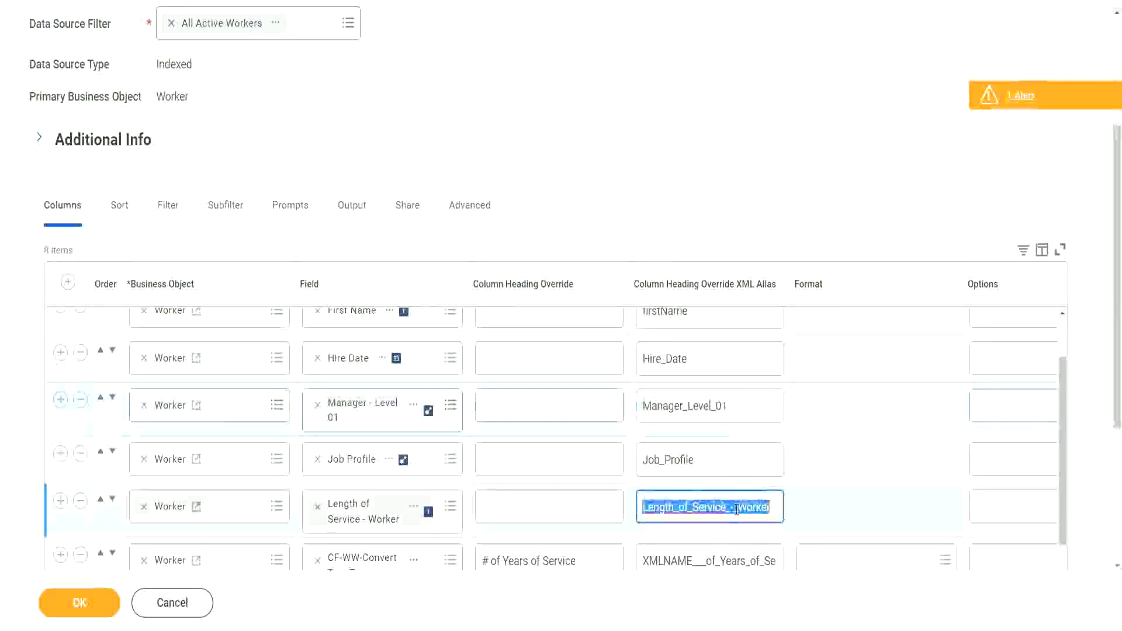
click(736, 509)
key(BackSpace)
key(BackSpace)
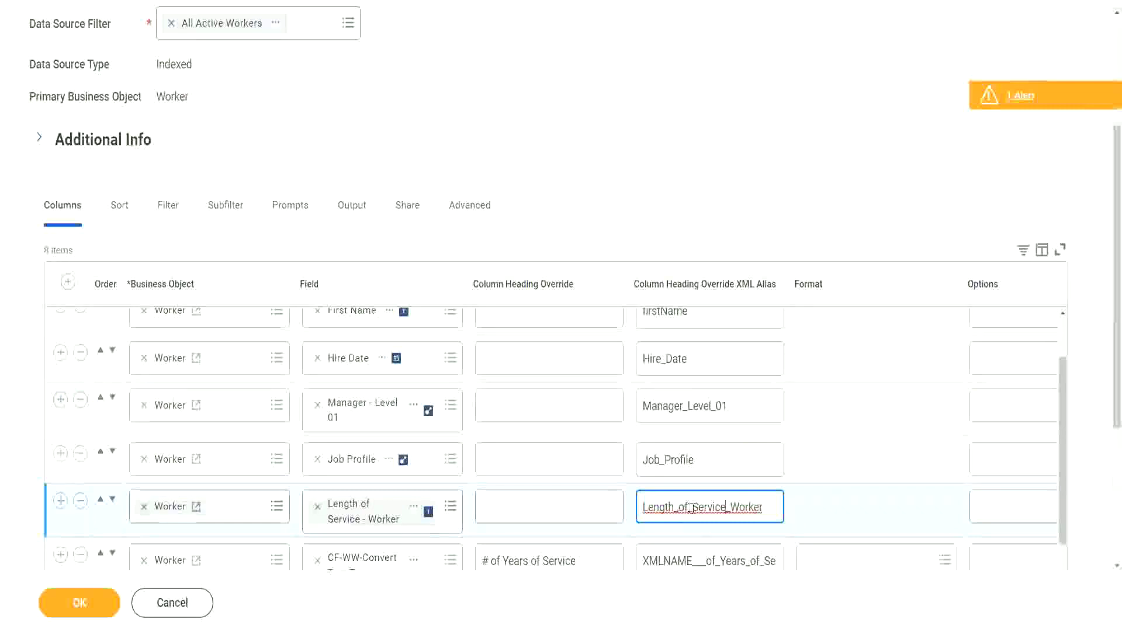
Replace the XMLNAME prefix of the years-of-service alias with Num_
scroll(734, 471, down, 2)
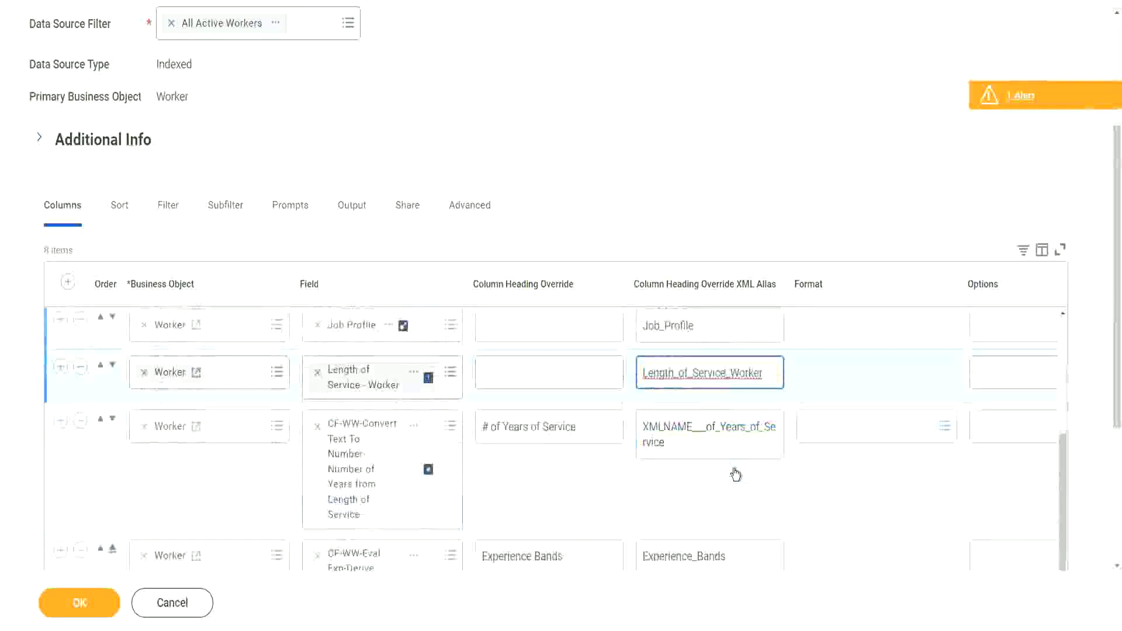
double_click(703, 435)
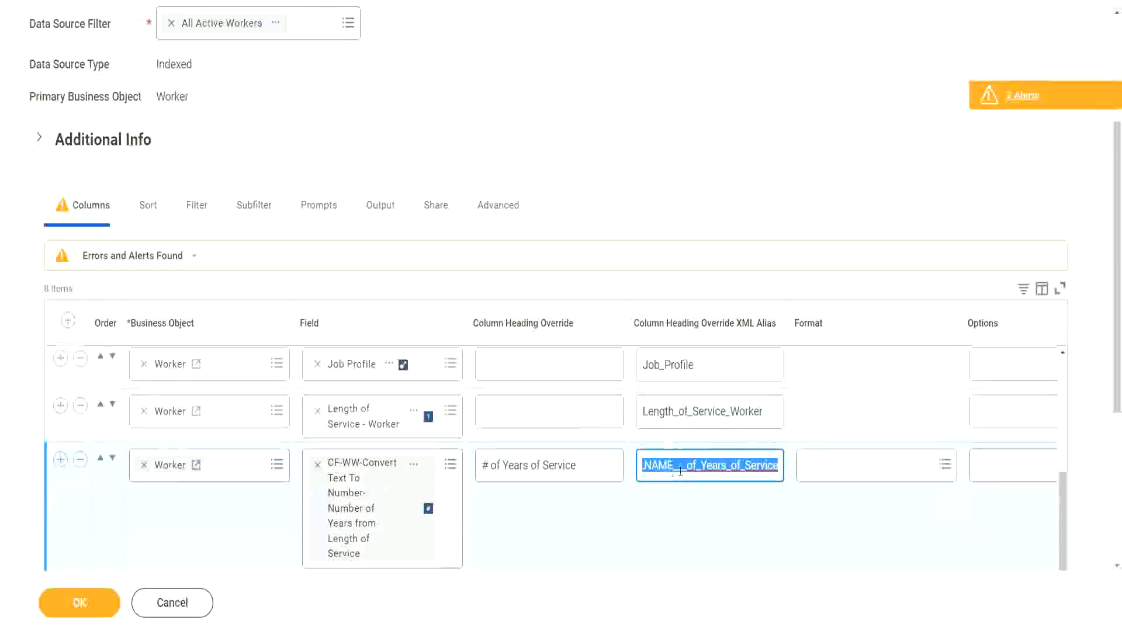
click(680, 471)
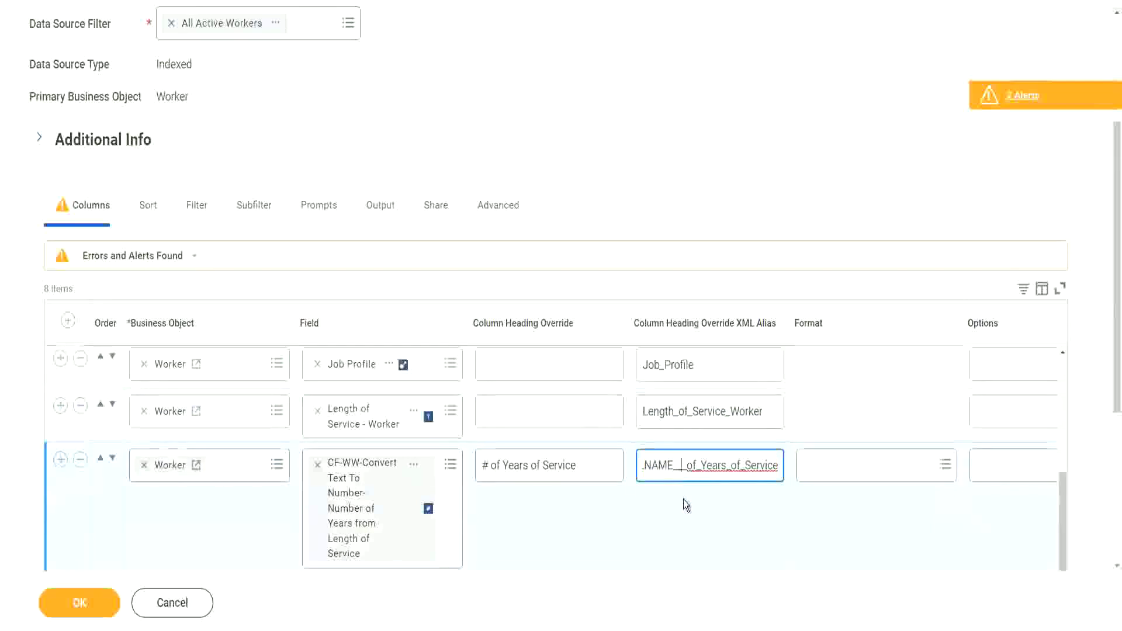
key(shift+Left)
key(shift+Left)
key(shift+Left)
key(shift+Left)
key(shift+Left)
key(shift+Left)
key(shift+Left)
key(shift+Left)
key(shift+Left)
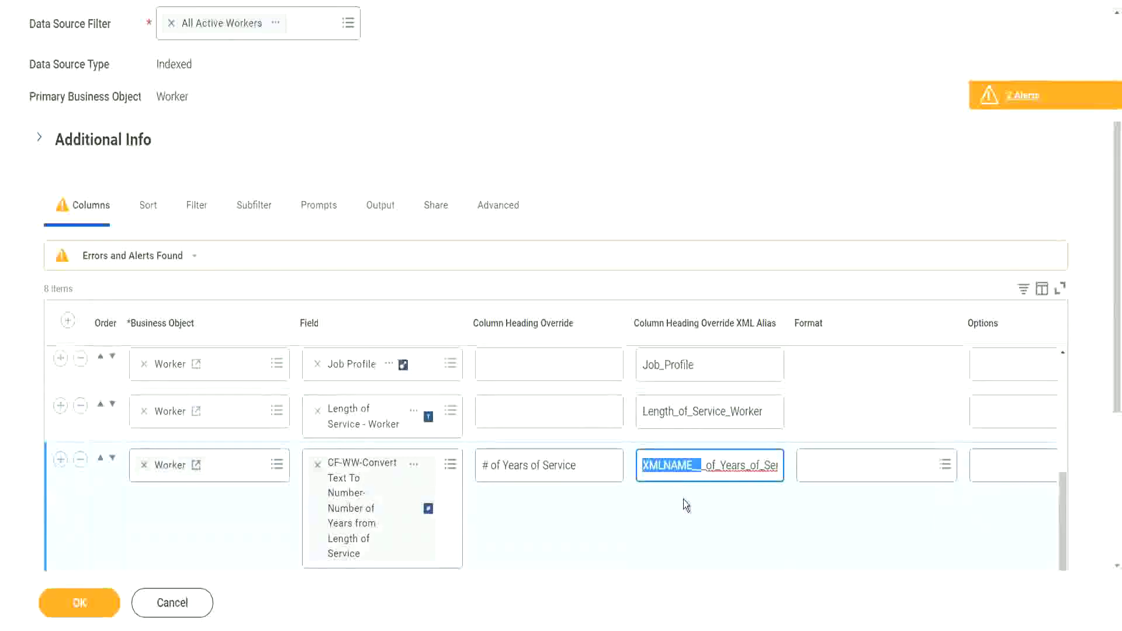
text(Num_)
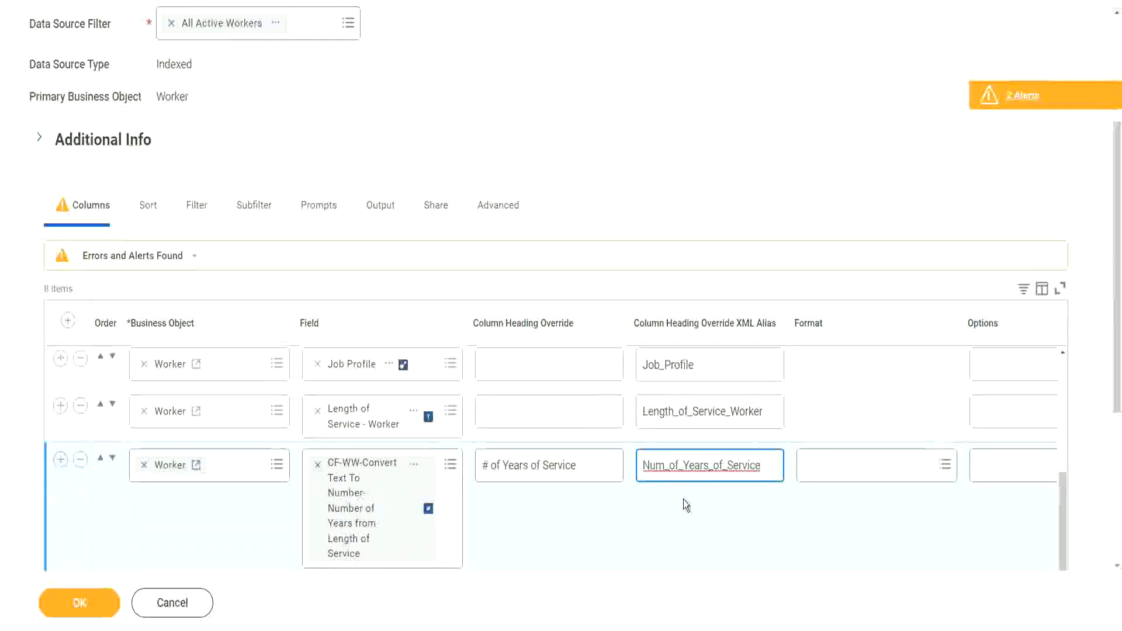
scroll(693, 470, down, 2)
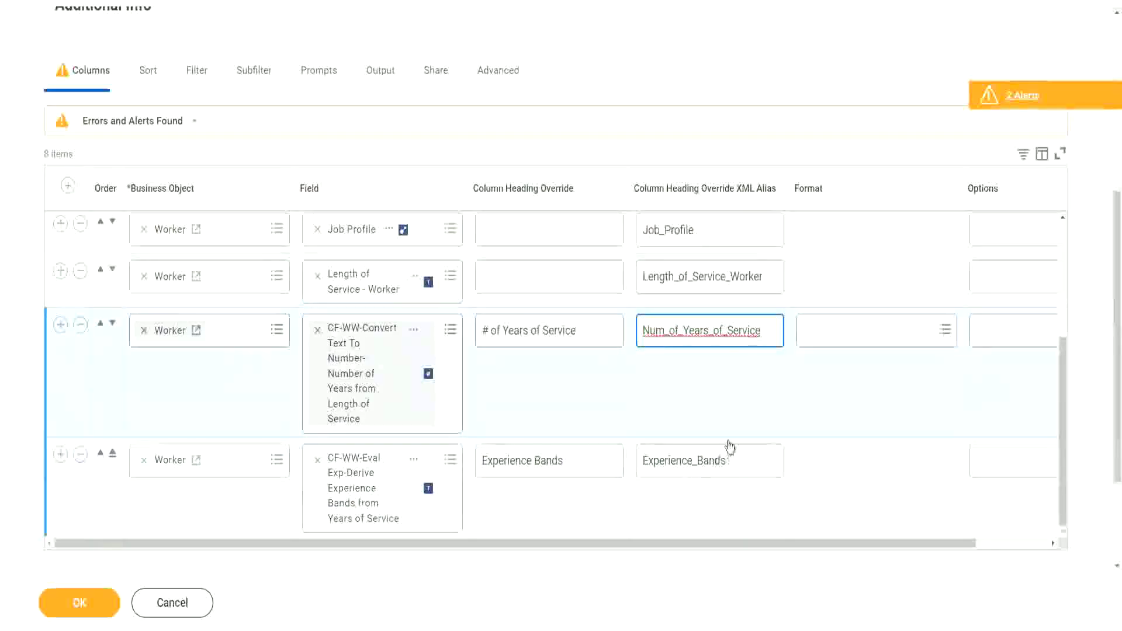
Validate the column changes with OK and view the two long-alias alerts
scroll(727, 443, up, 3)
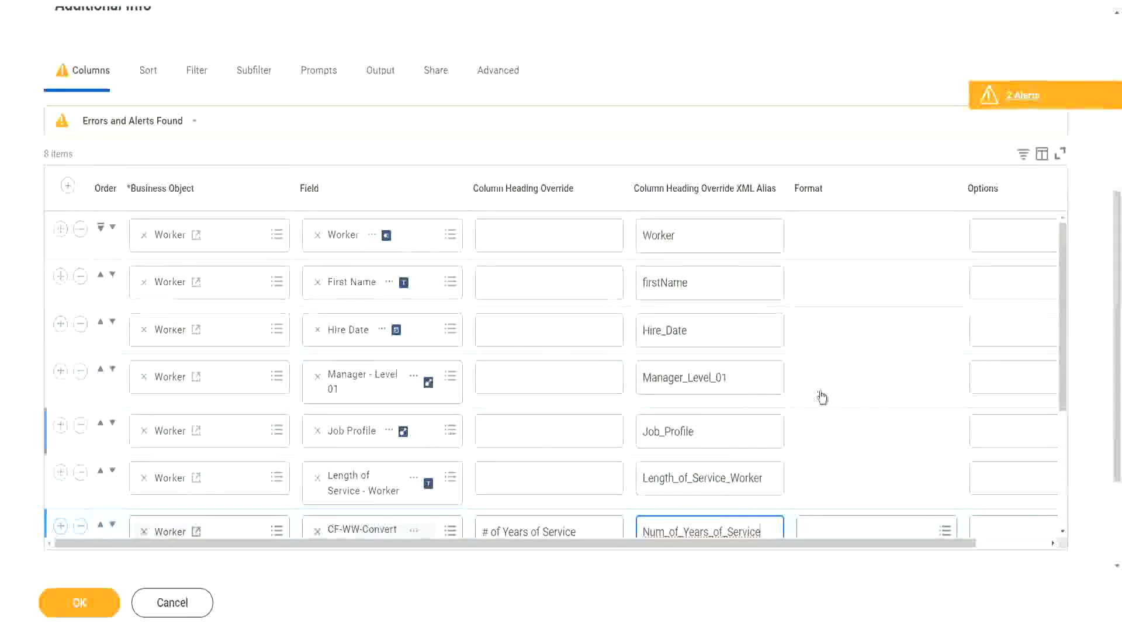
scroll(730, 398, down, 3)
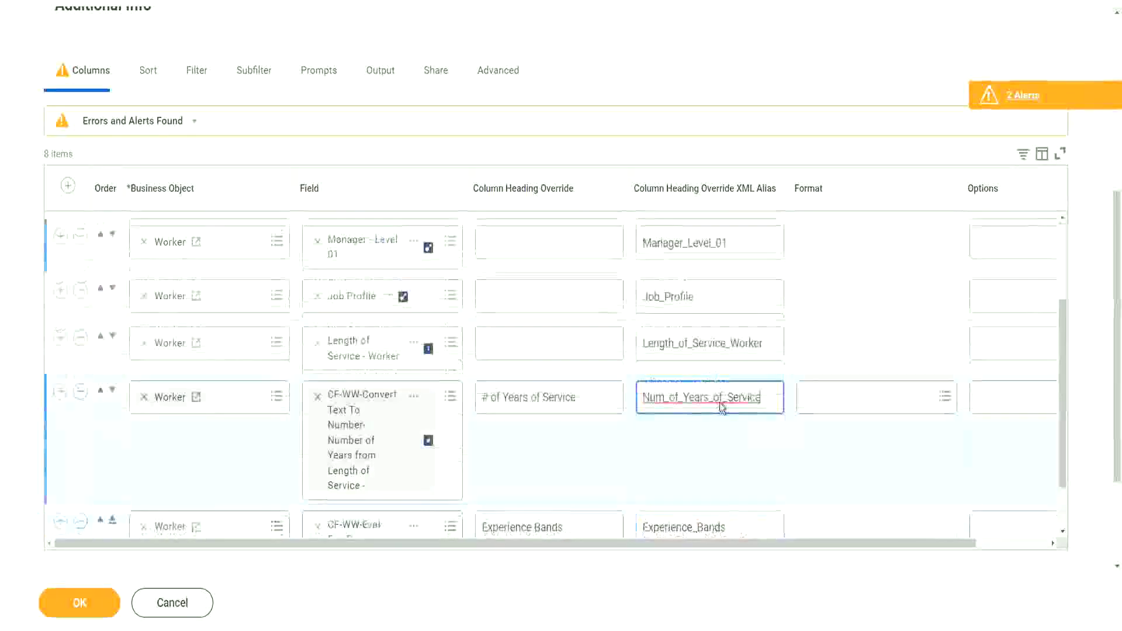
click(74, 605)
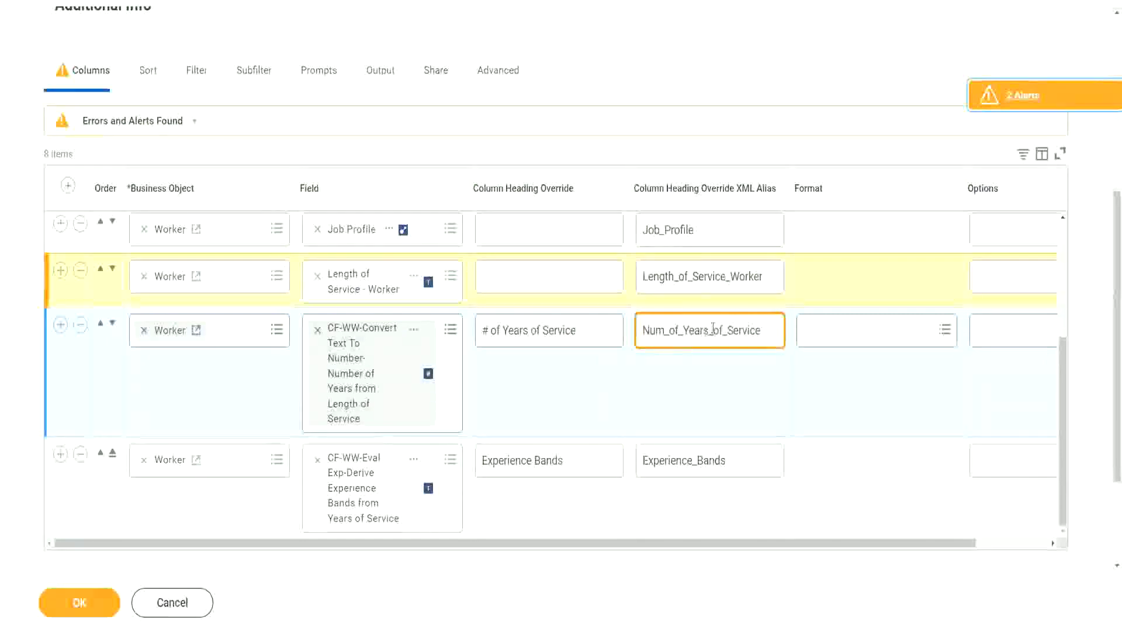
click(1032, 97)
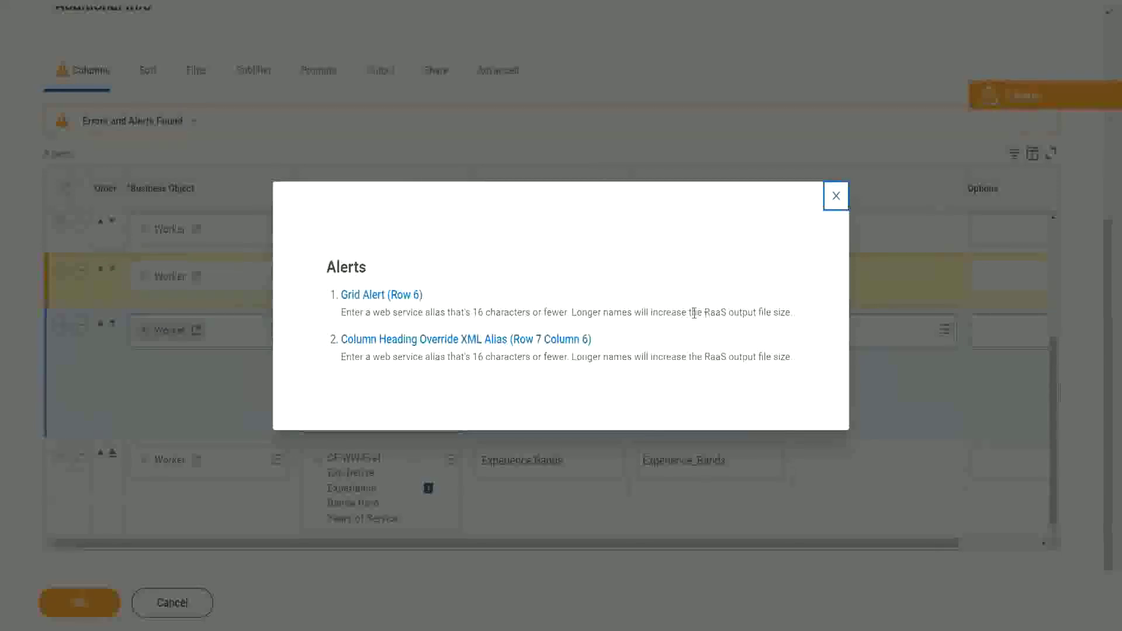
Dismiss the alerts, review the Length_of_Service_Worker alias, and save the report with OK twice
click(746, 313)
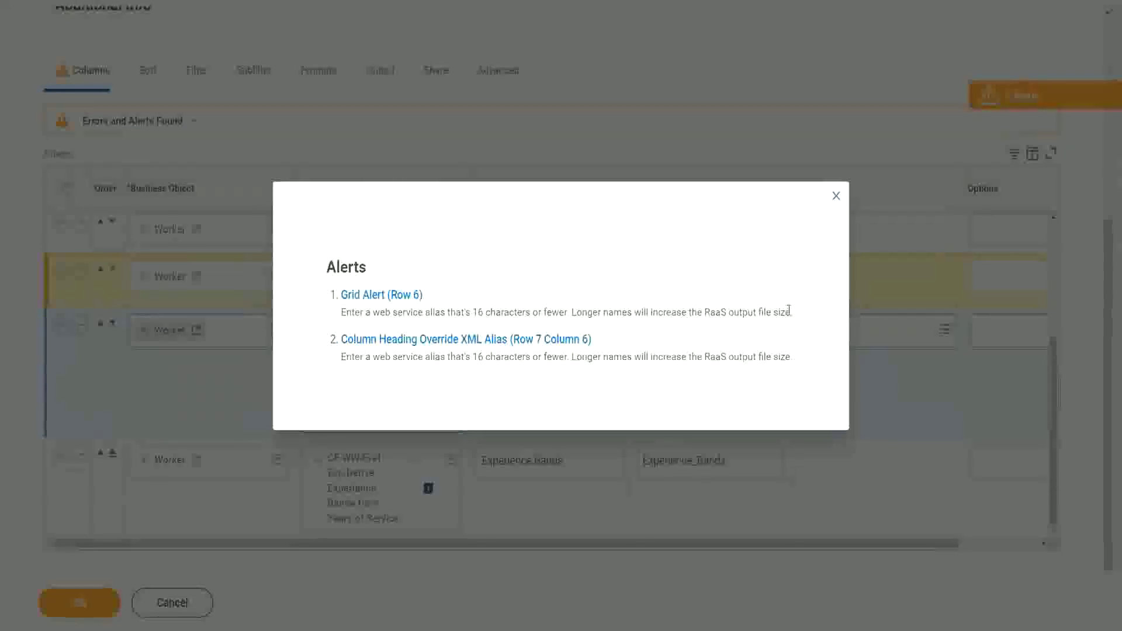
click(836, 195)
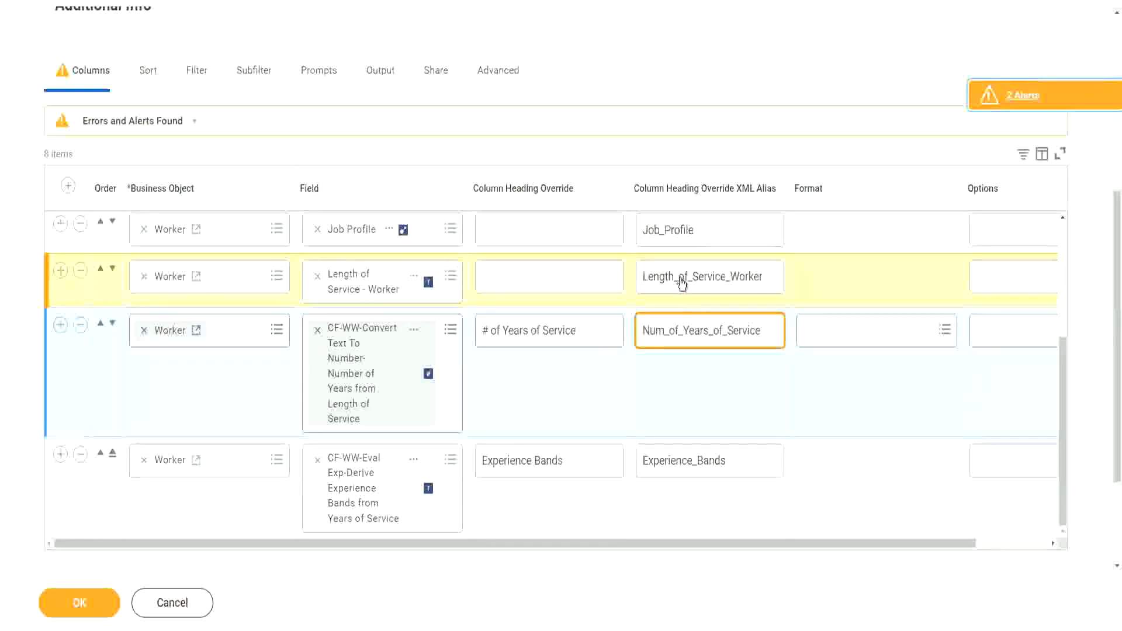
double_click(751, 277)
click(772, 276)
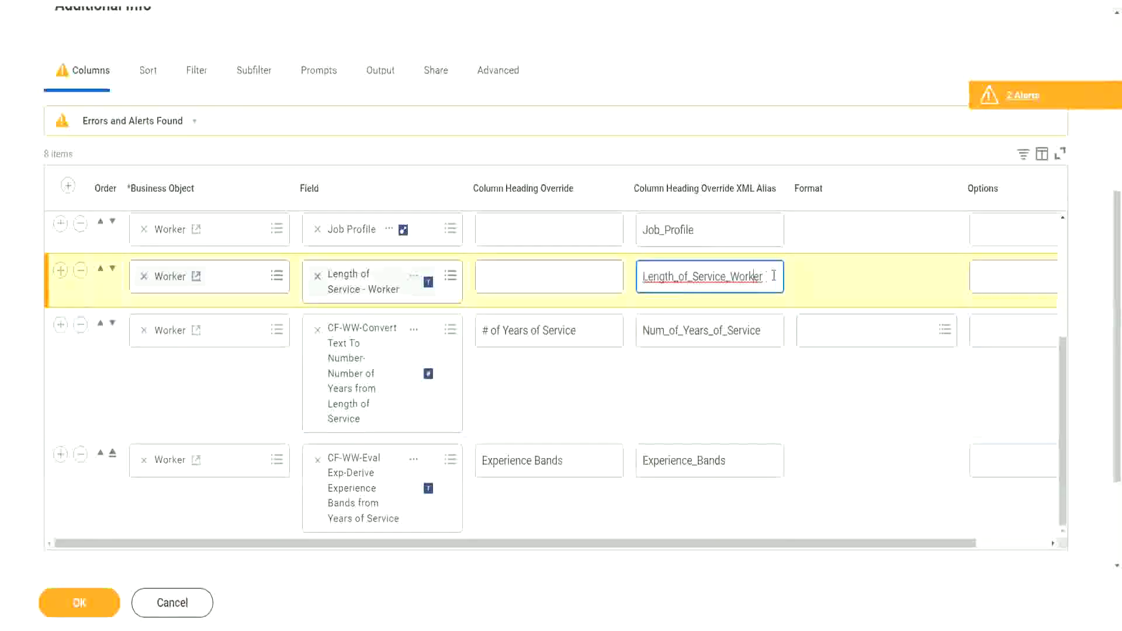
double_click(769, 278)
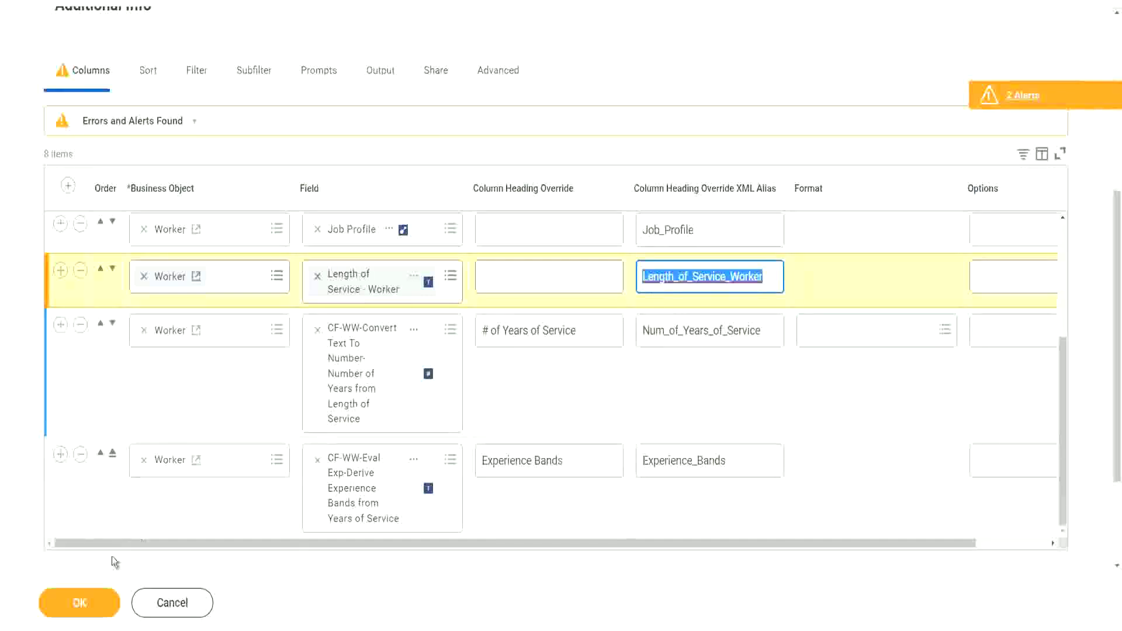
click(79, 605)
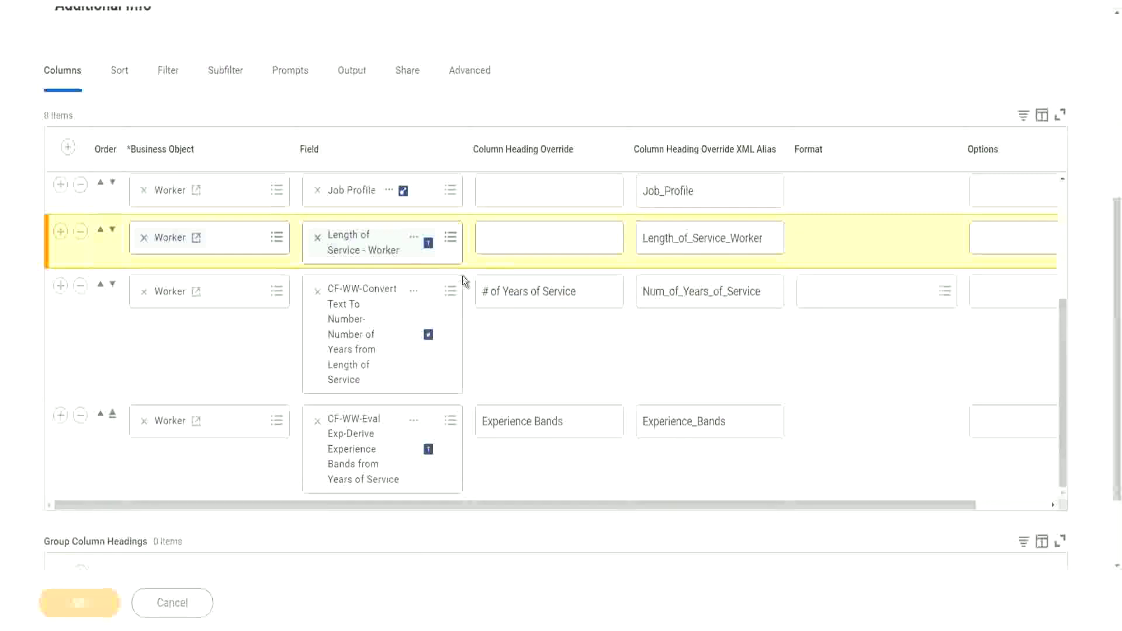
click(81, 605)
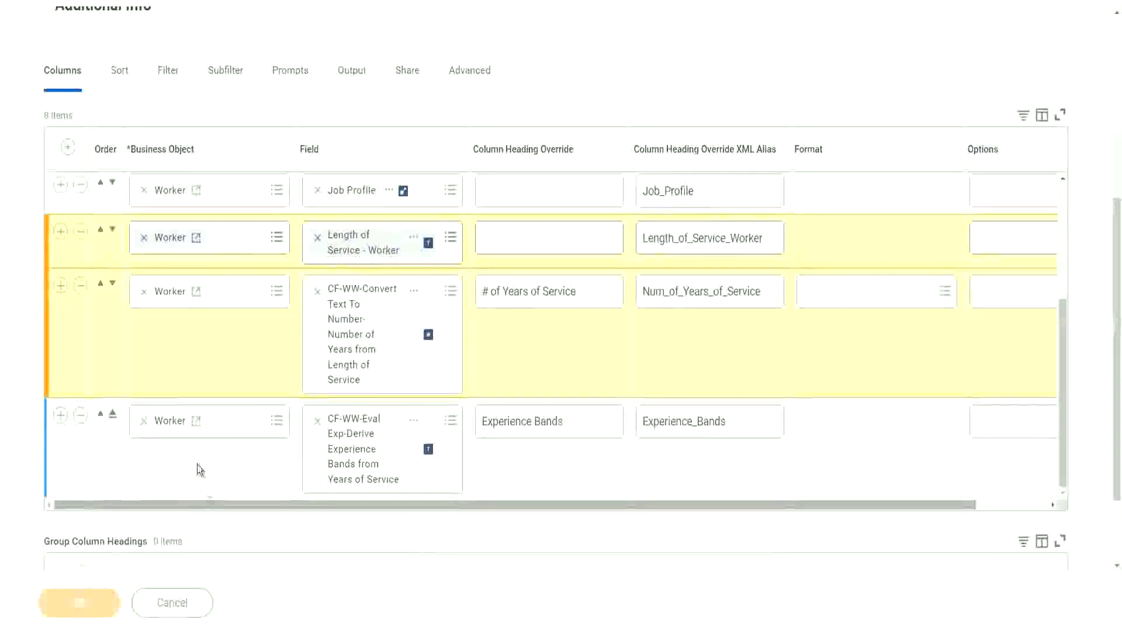
scroll(430, 334, down, 7)
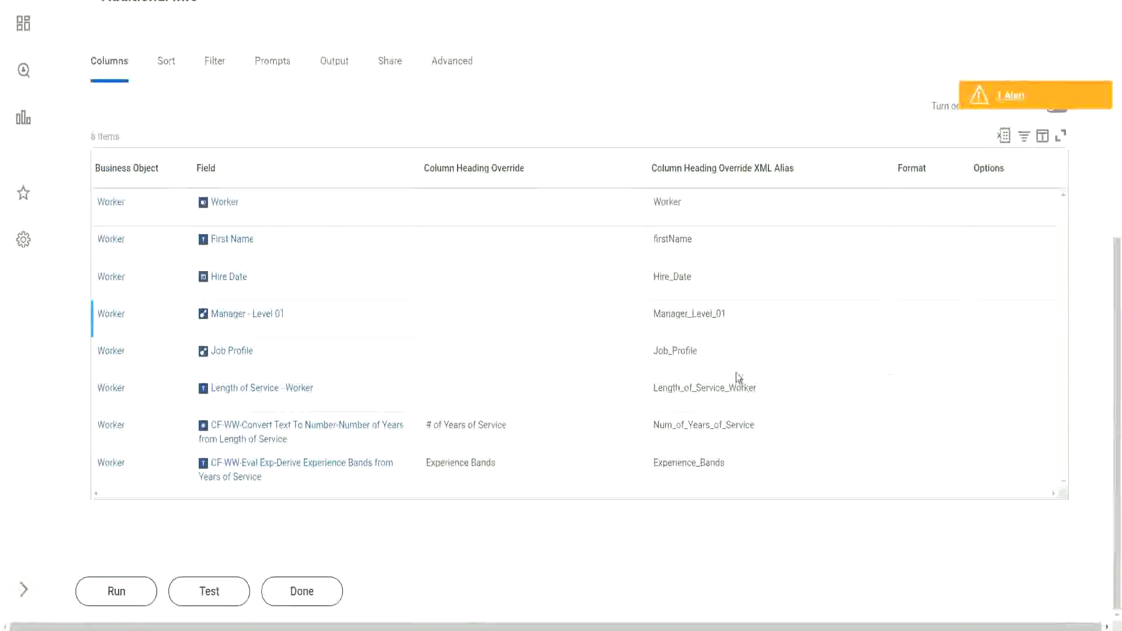
scroll(629, 362, up, 7)
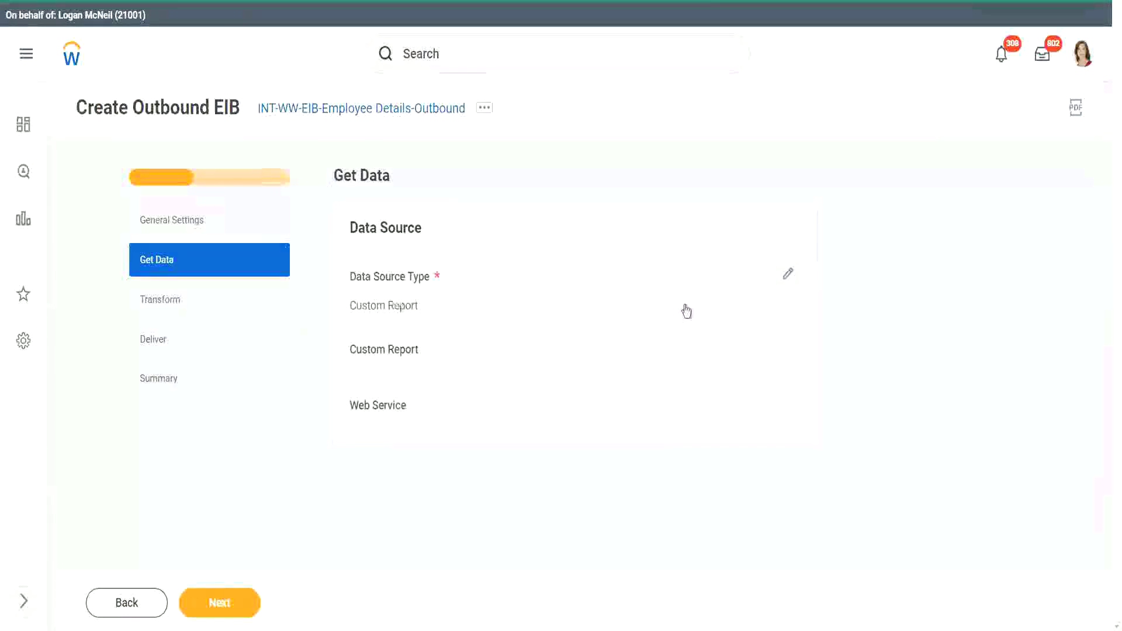
Select WW Employee Details as the EIB's custom report source and proceed to Transform
click(788, 274)
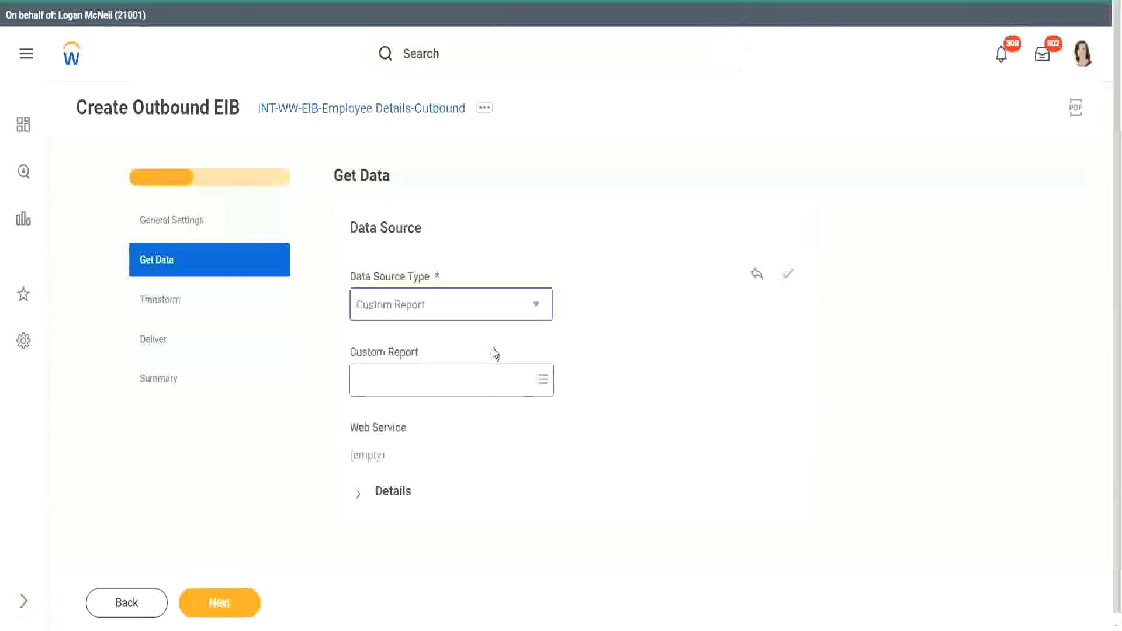
click(415, 384)
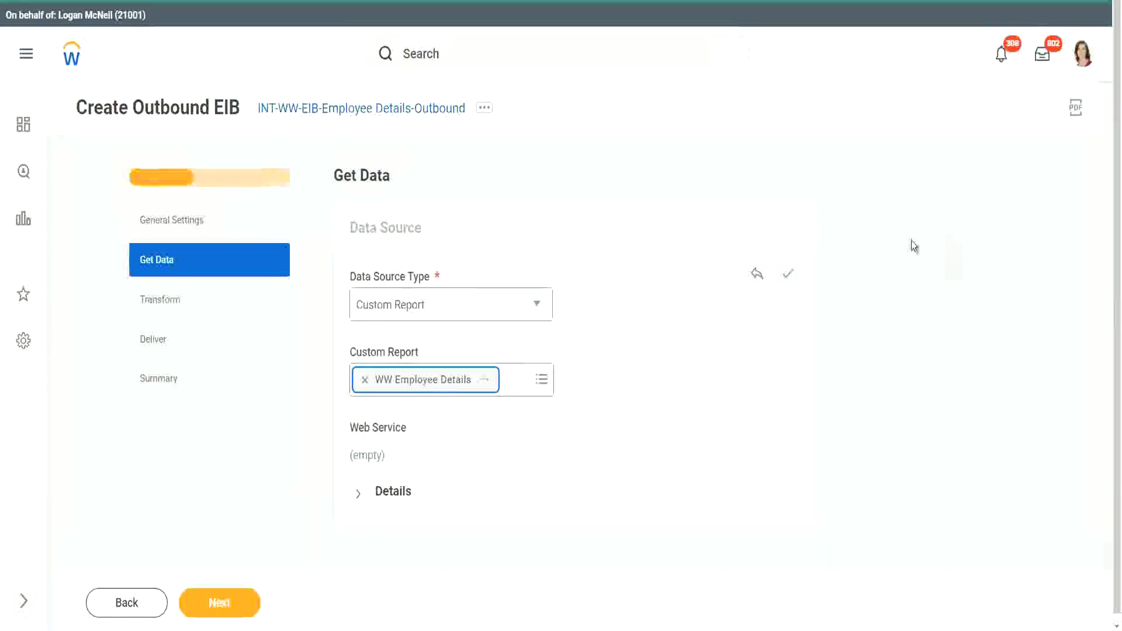
click(787, 273)
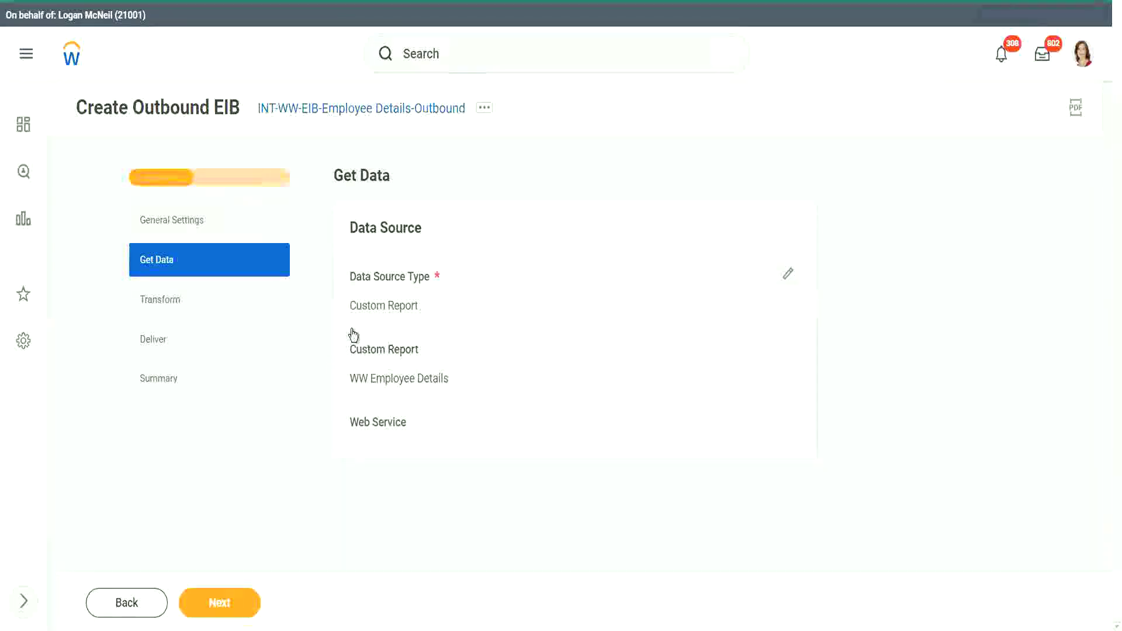
click(216, 606)
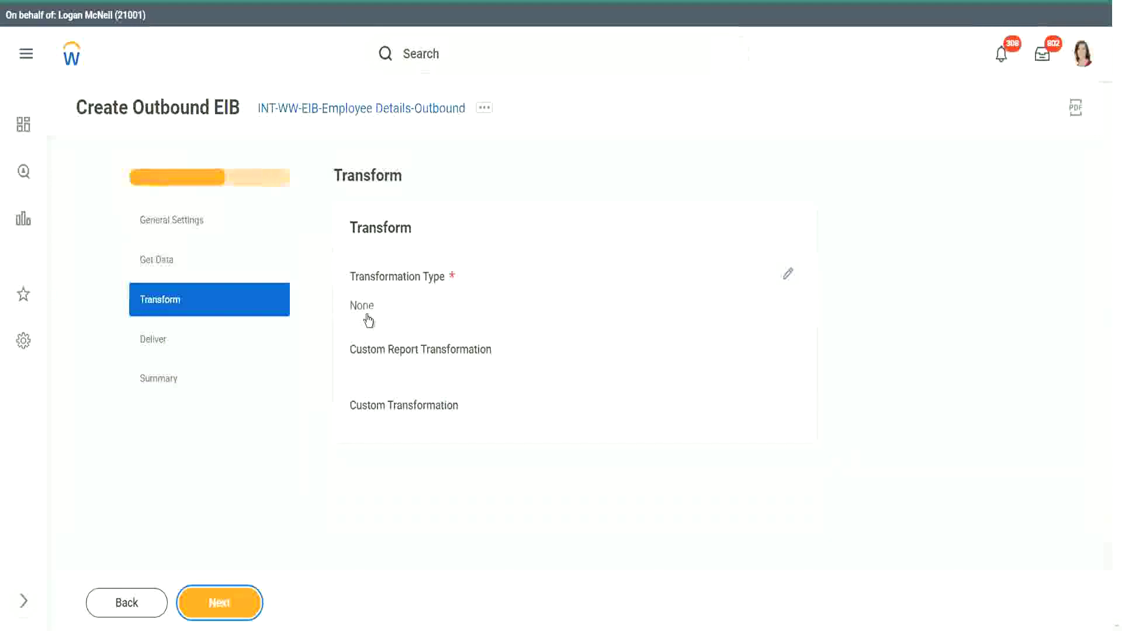
Keep Transformation Type None and advance the EIB wizard to Deliver
click(237, 608)
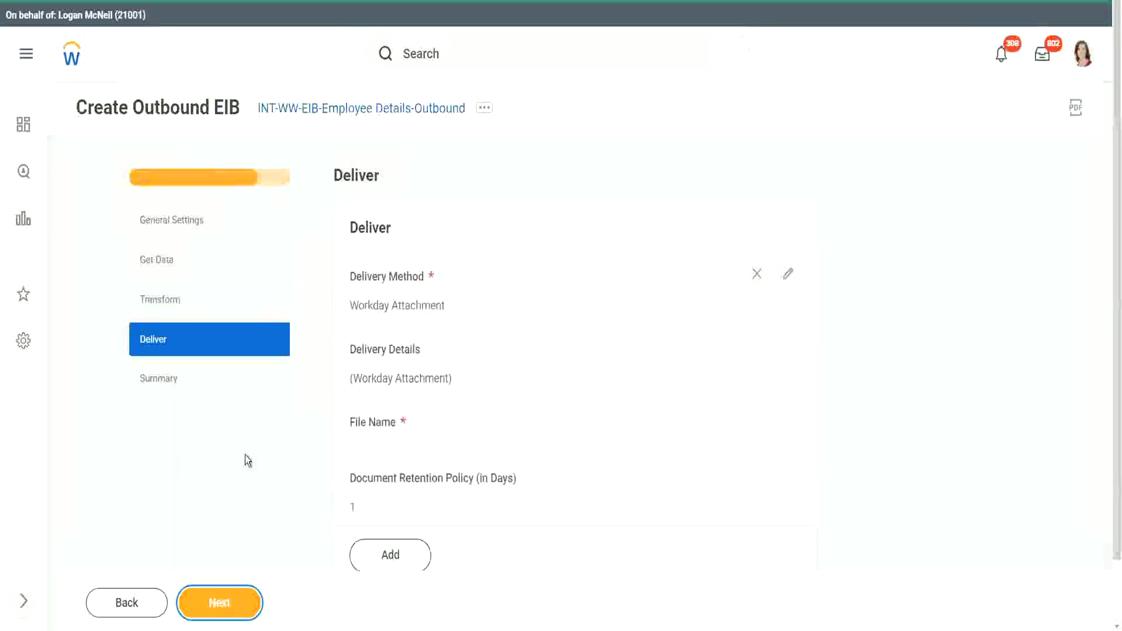
scroll(554, 386, down, 1)
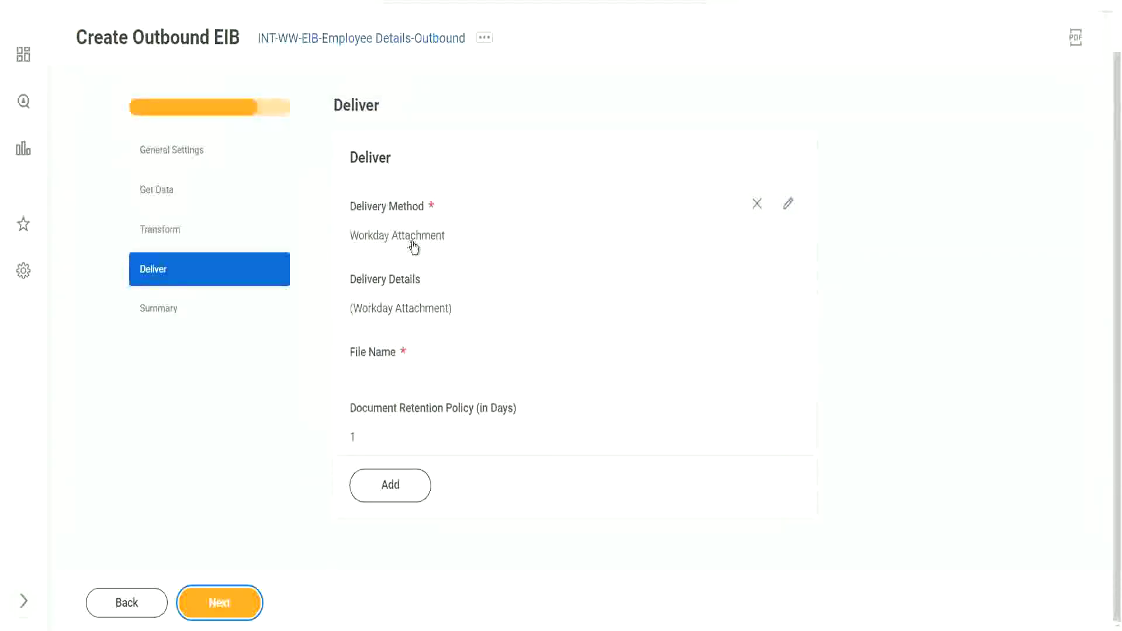
Set the delivery method to SFTP and begin the SFTP Address with sftp://
click(789, 207)
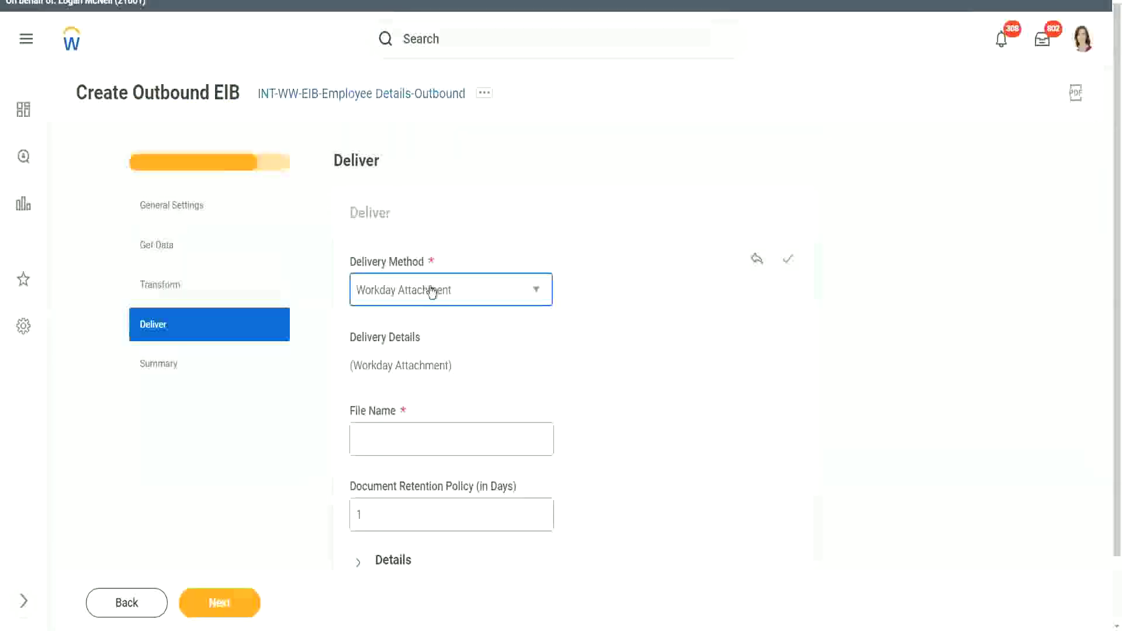
click(431, 291)
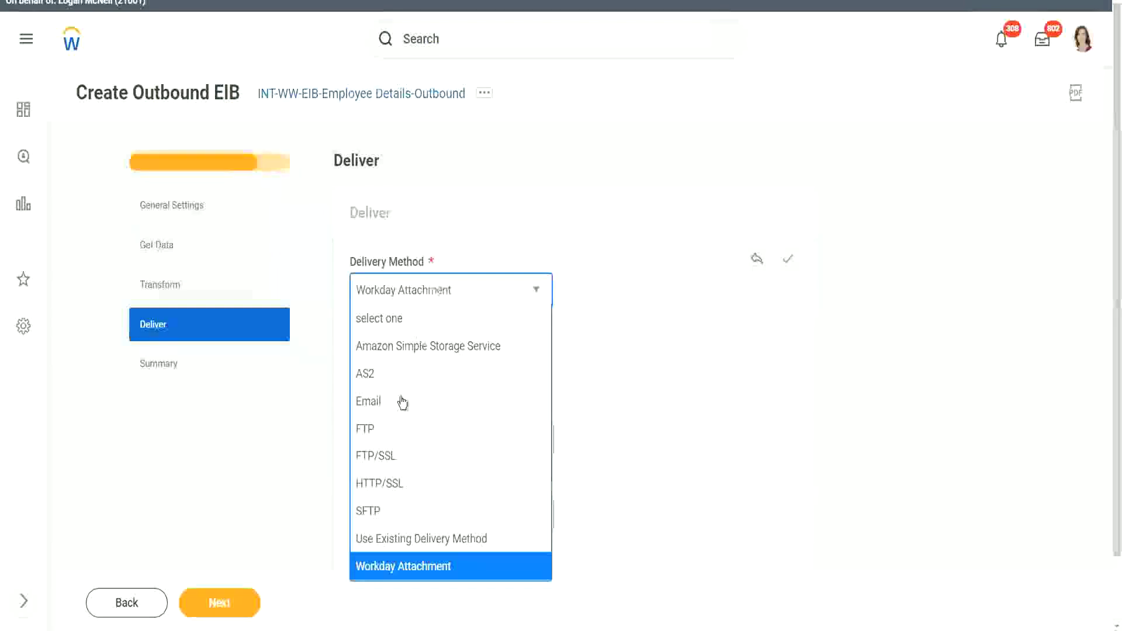
click(396, 518)
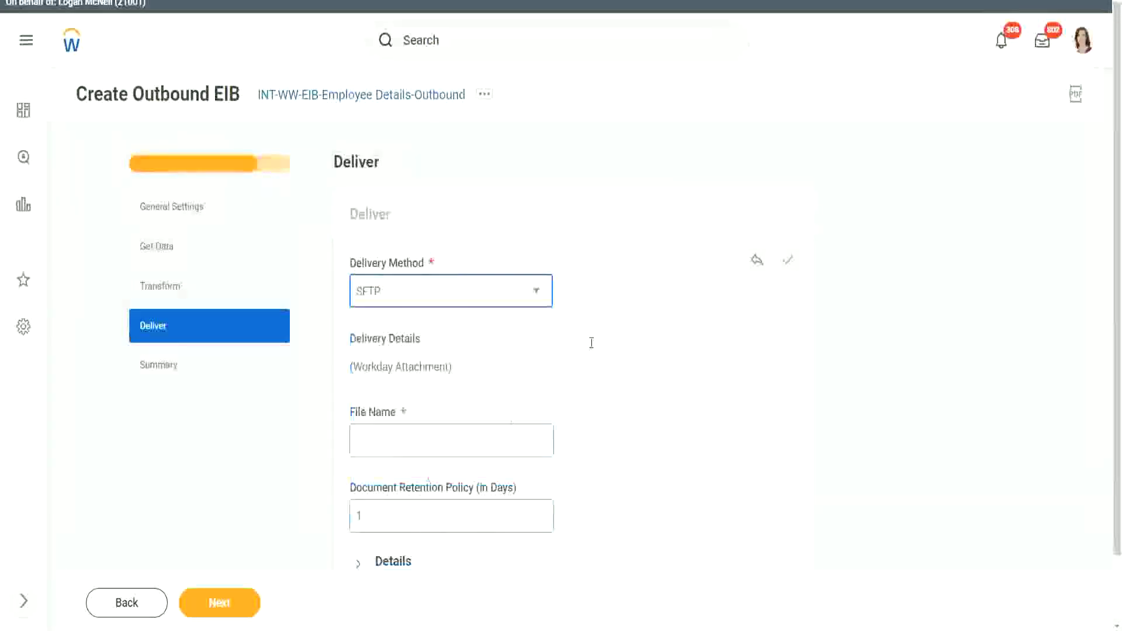
scroll(599, 332, down, 1)
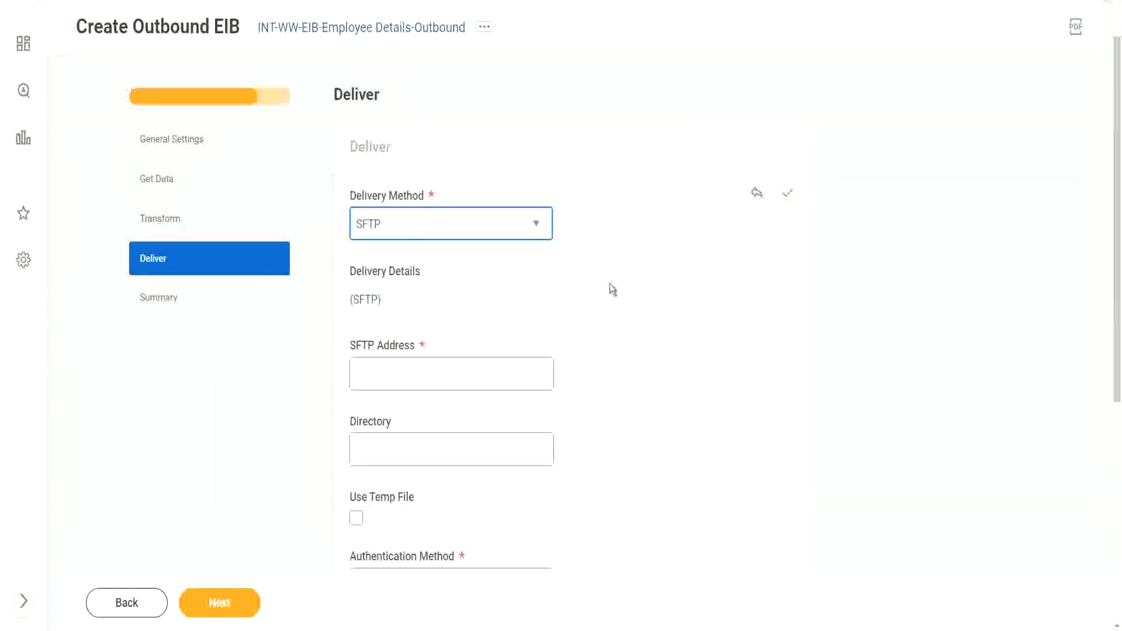
click(377, 374)
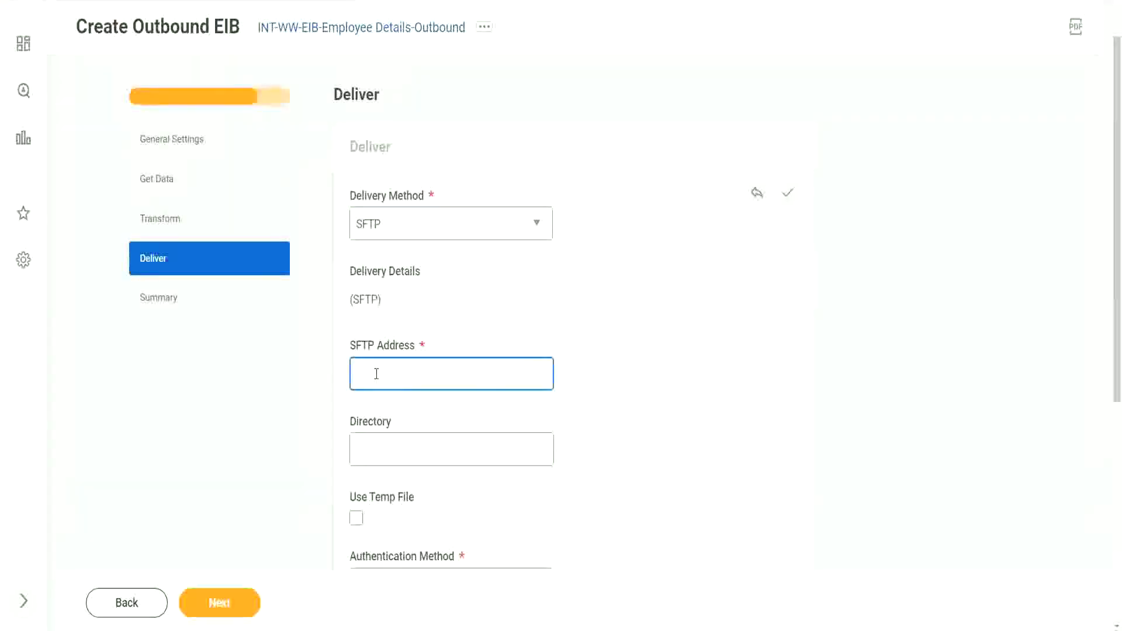
text(sftp://)
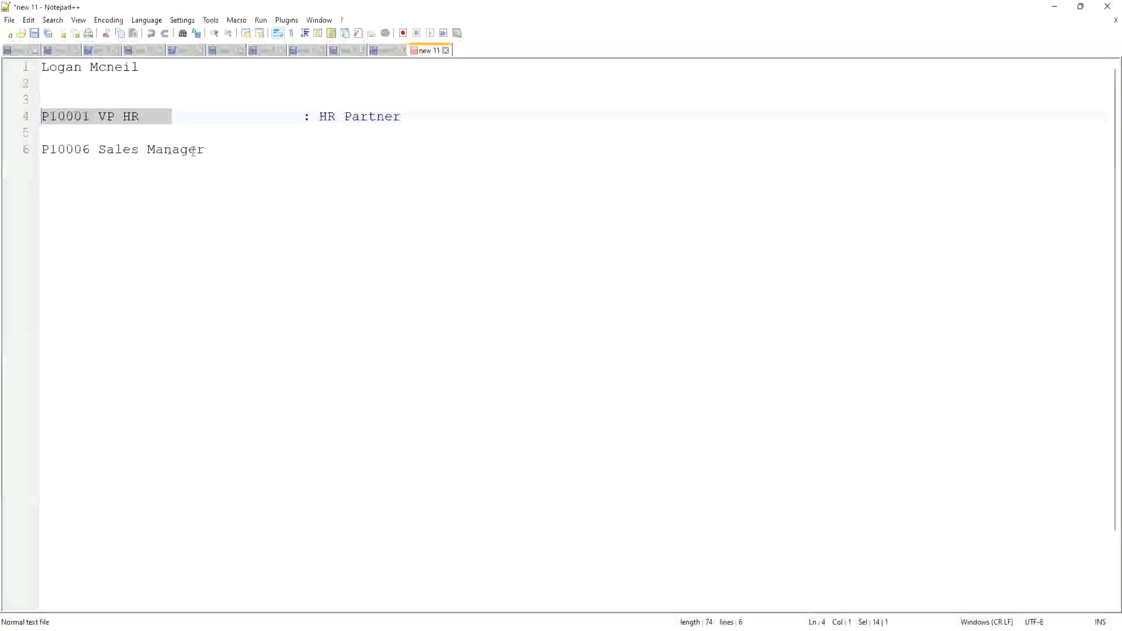
Replace the notes with Server Information: Hostname secureftp.adp.com, Port 22 / 10022
key(ctrl+End)
key(ctrl+a)
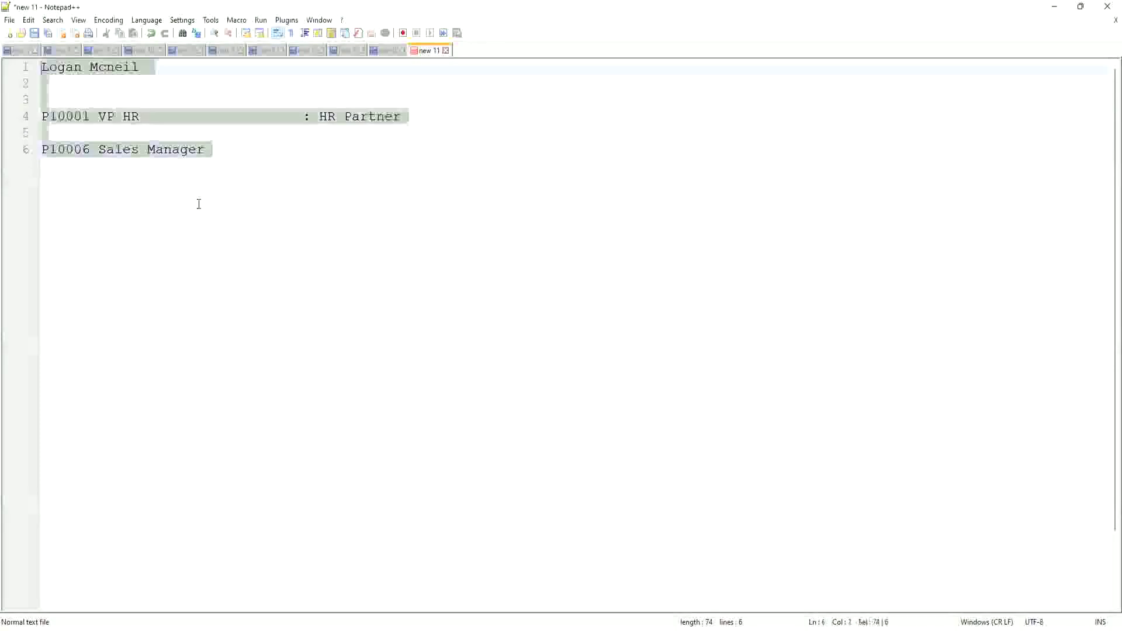
key(Delete)
key(Return)
key(Return)
key(Return)
text(Se)
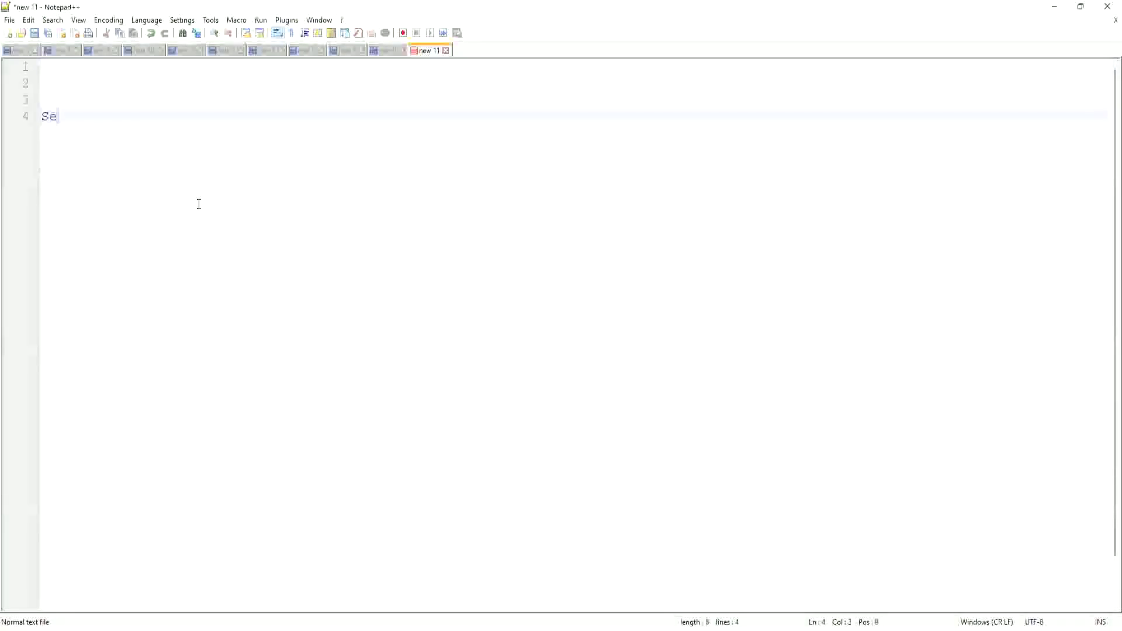
text(rver Information )
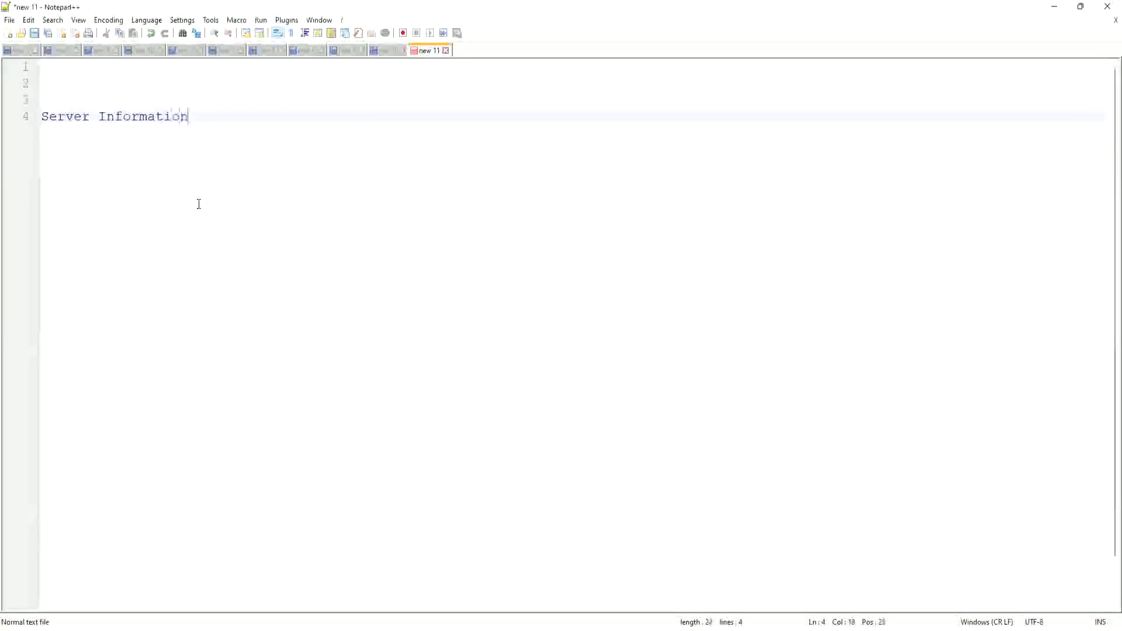
text(:)
key(Return)
key(Return)
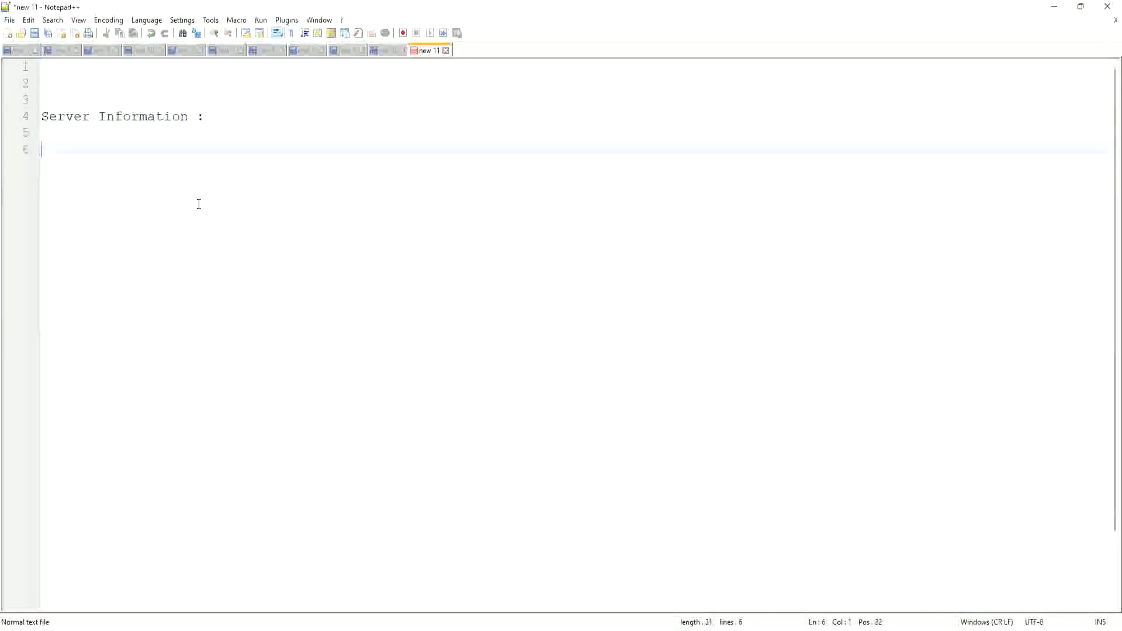
text(Hostname : s)
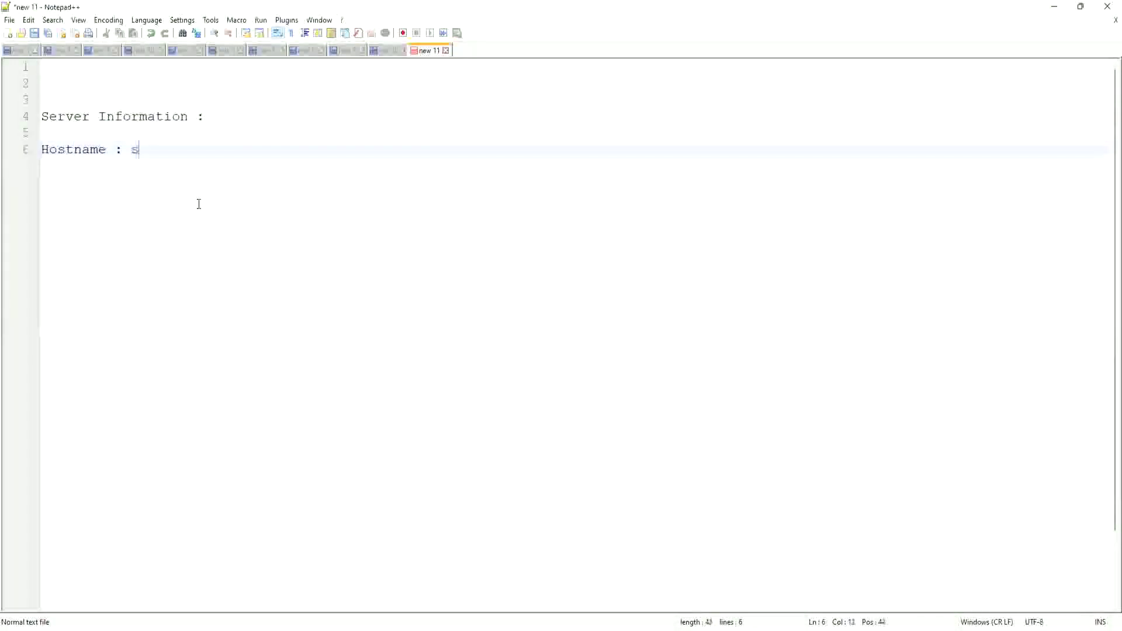
text(ecureftp)
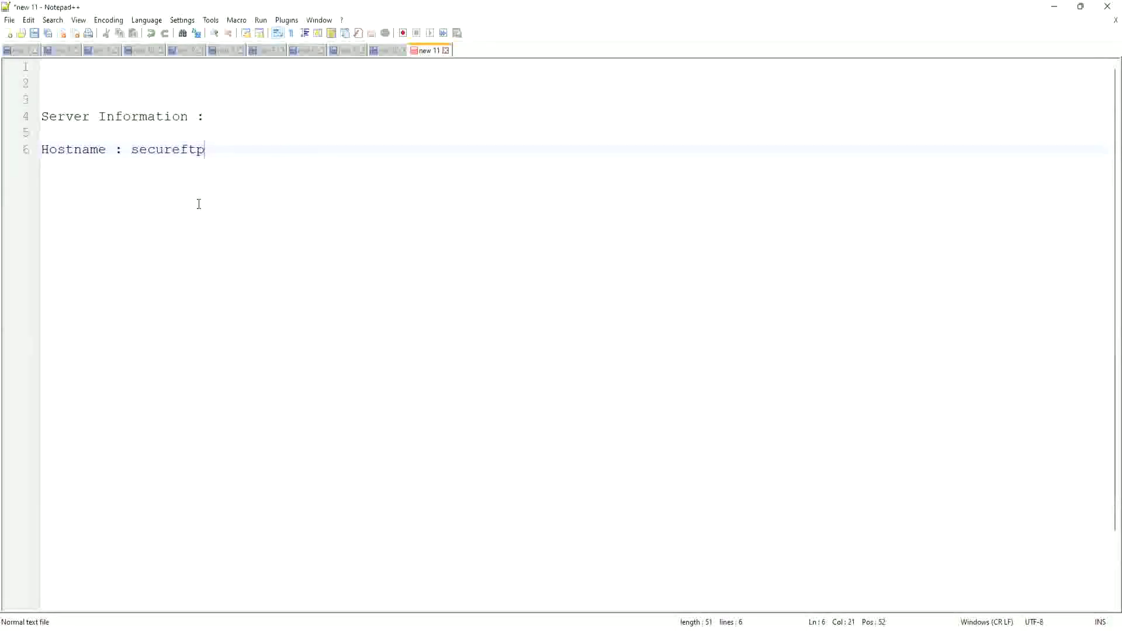
text(.adp.com)
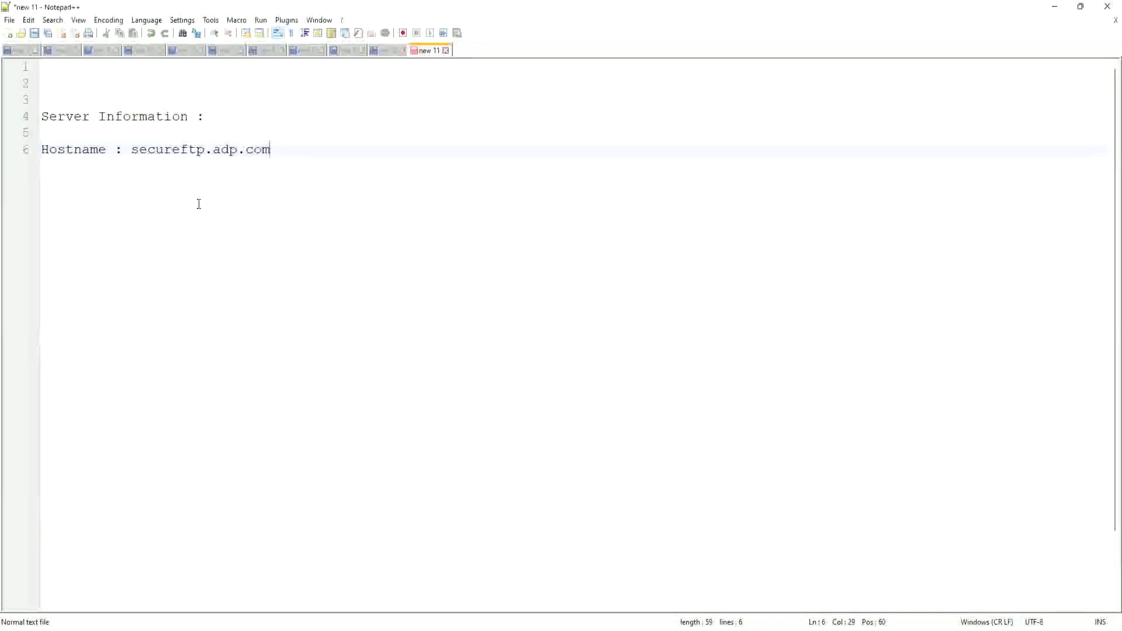
key(Return)
text(Port : )
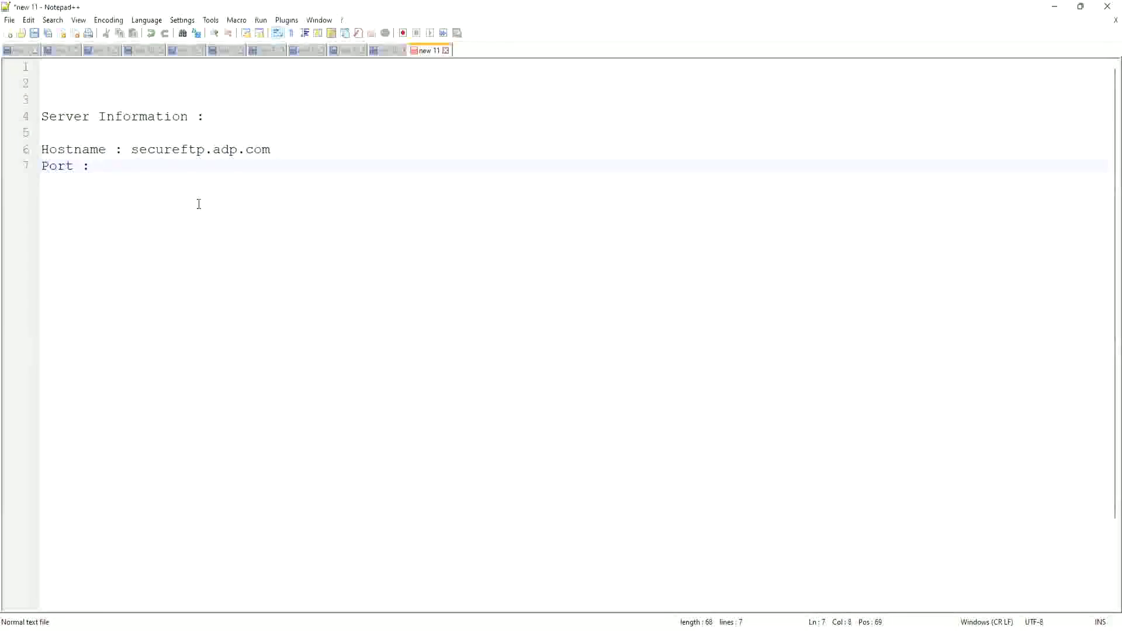
text(22)
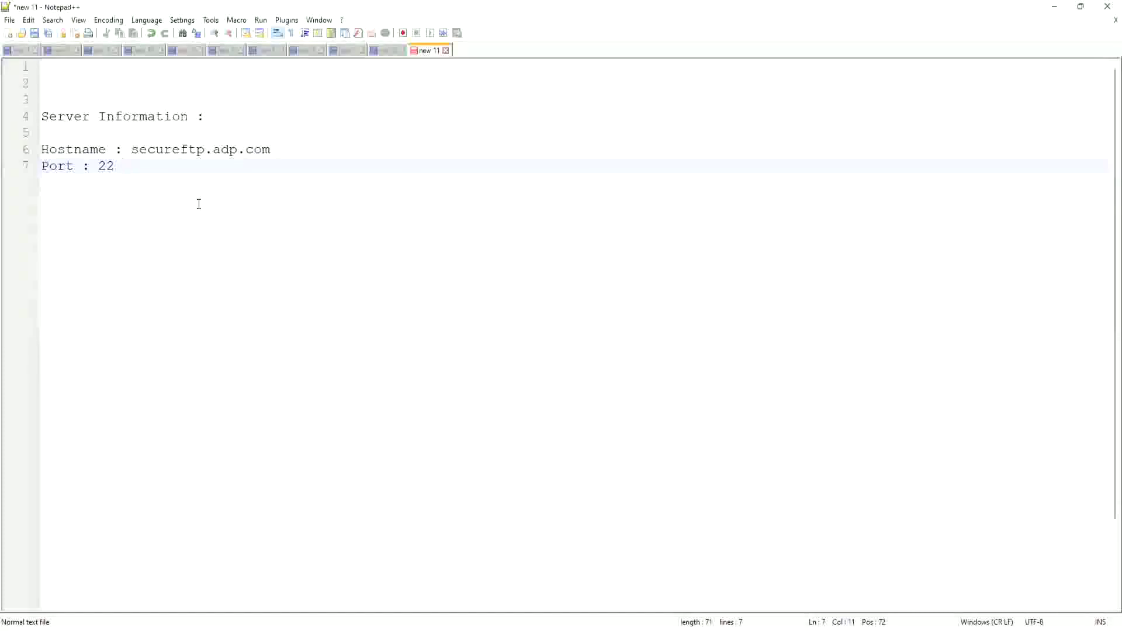
text(/ 10022)
Add the SFTP username, password and Directory : /fromWorkday lines to the notes
key(Return)
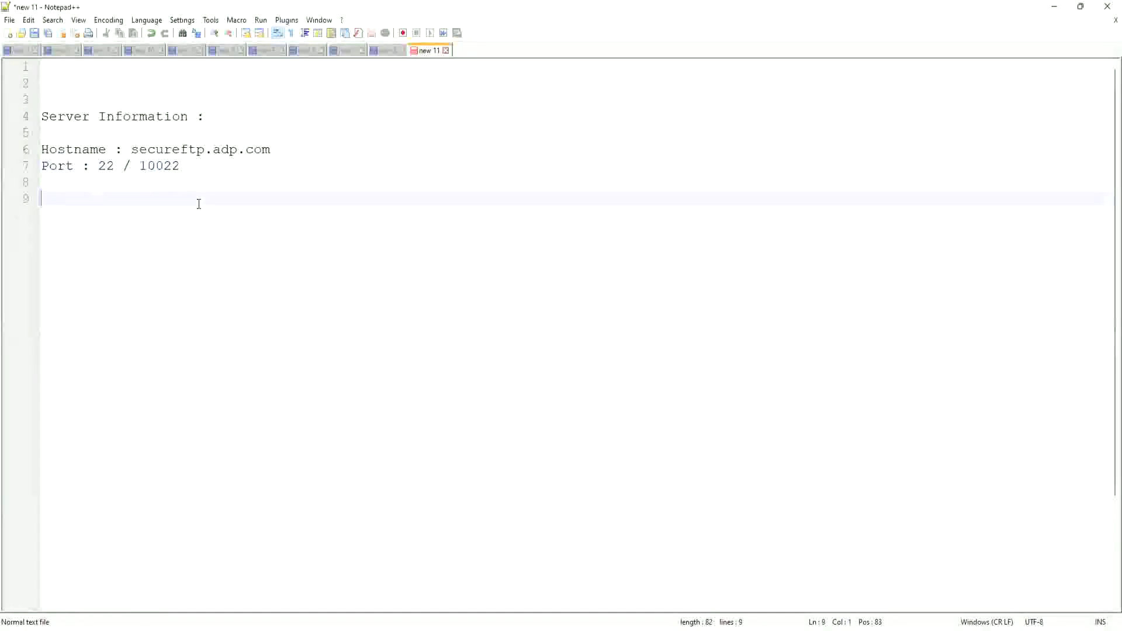
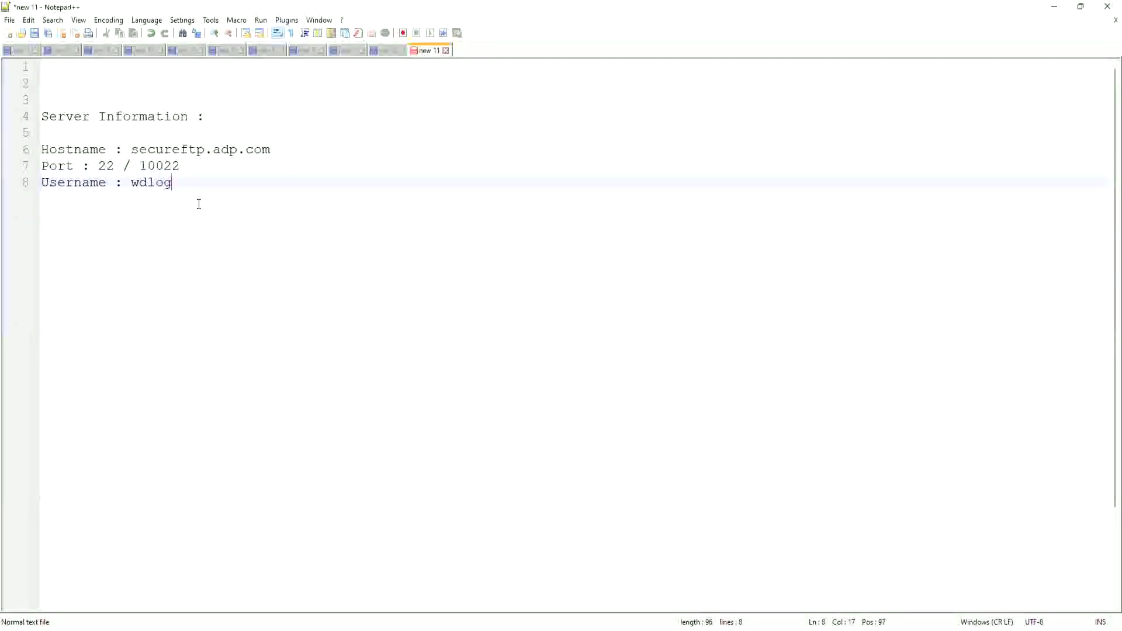
key(Return)
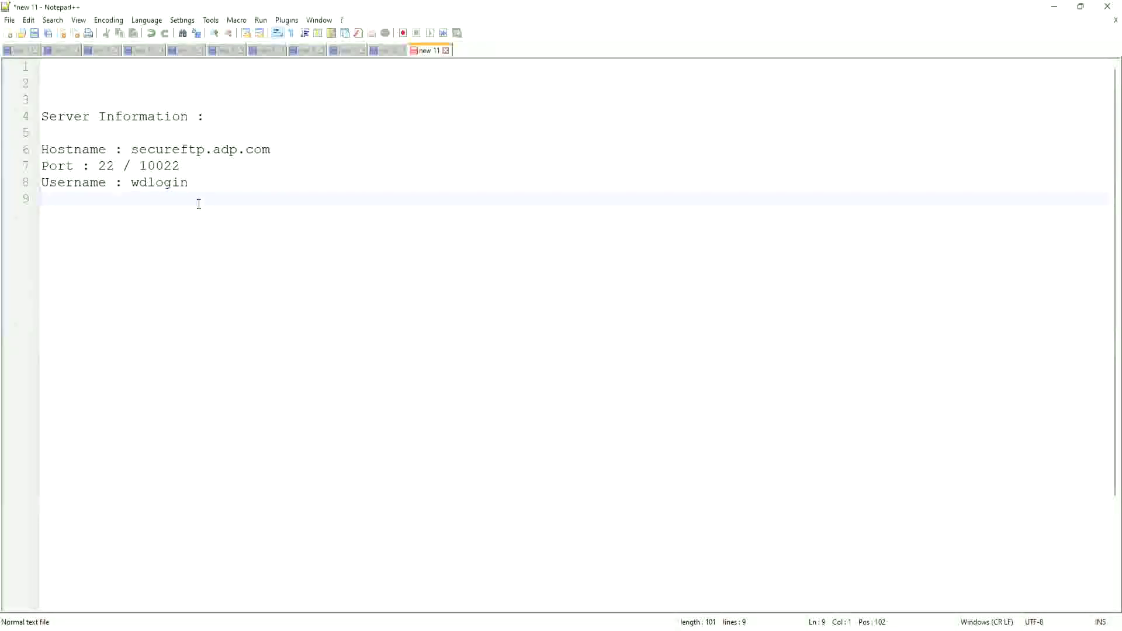
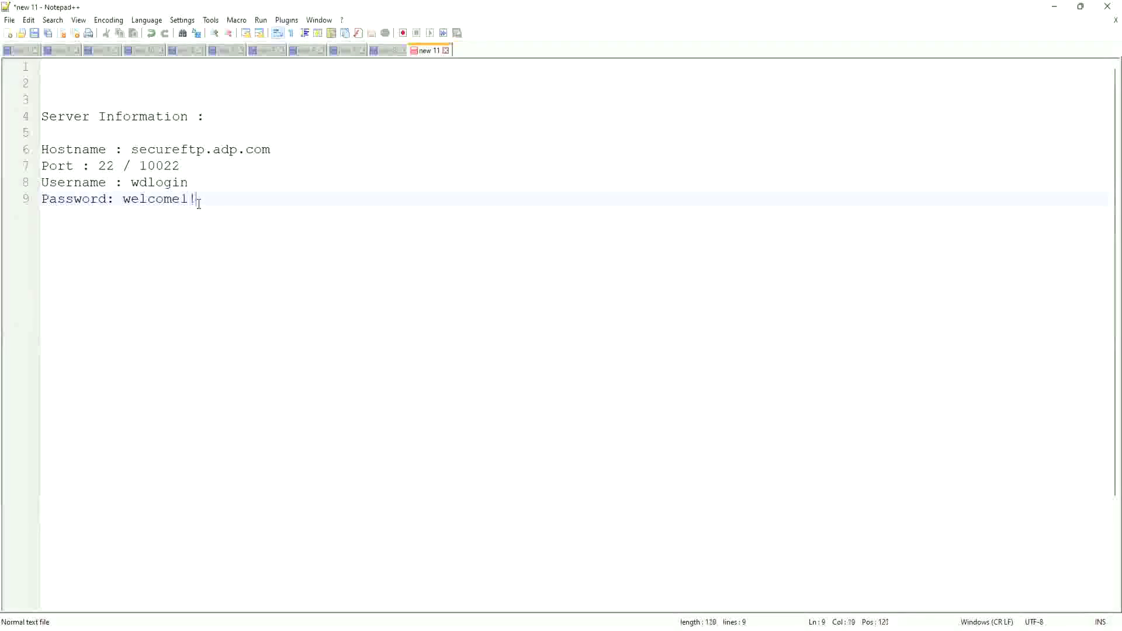
key(Return)
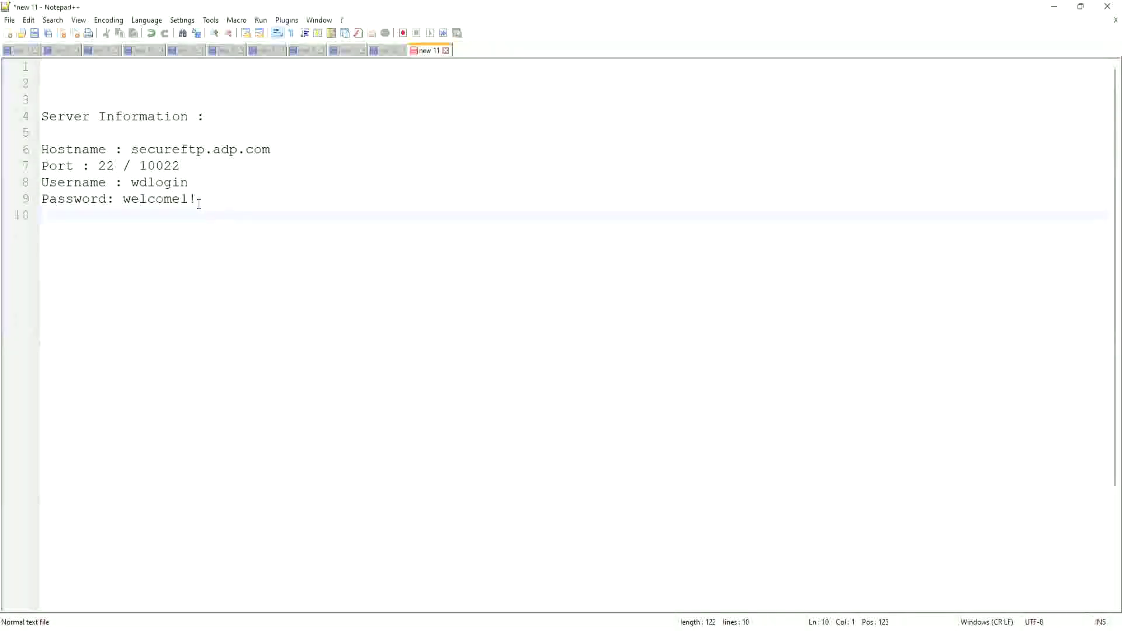
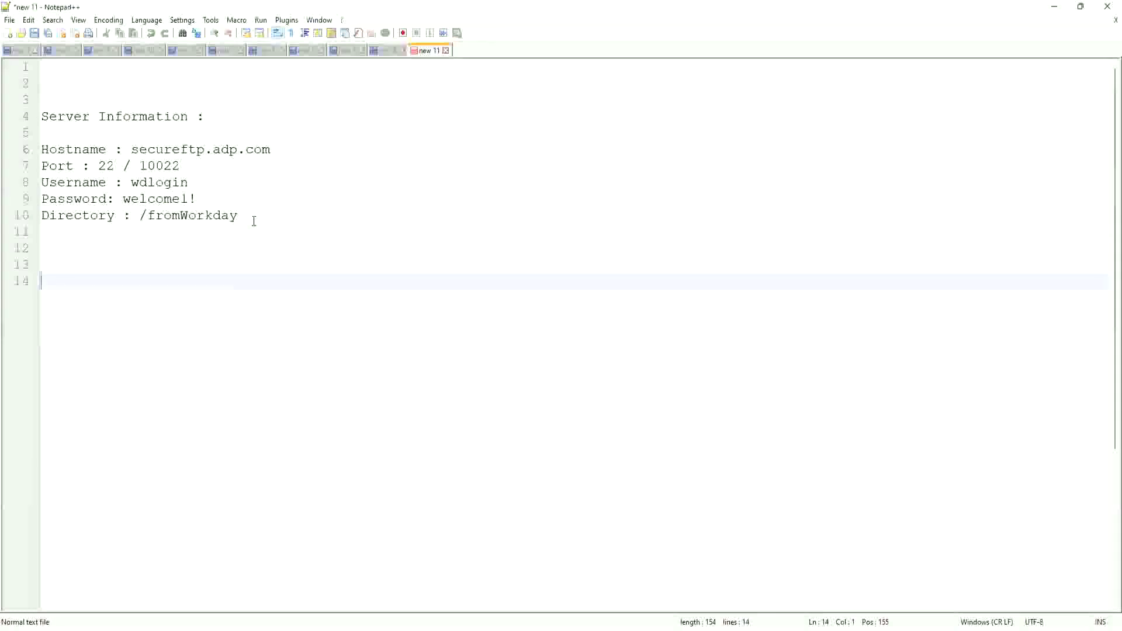
On line 14 of the notes, compose sftp://secureftp.adp.com:10022, correcting the mistyped port
text(sftp)
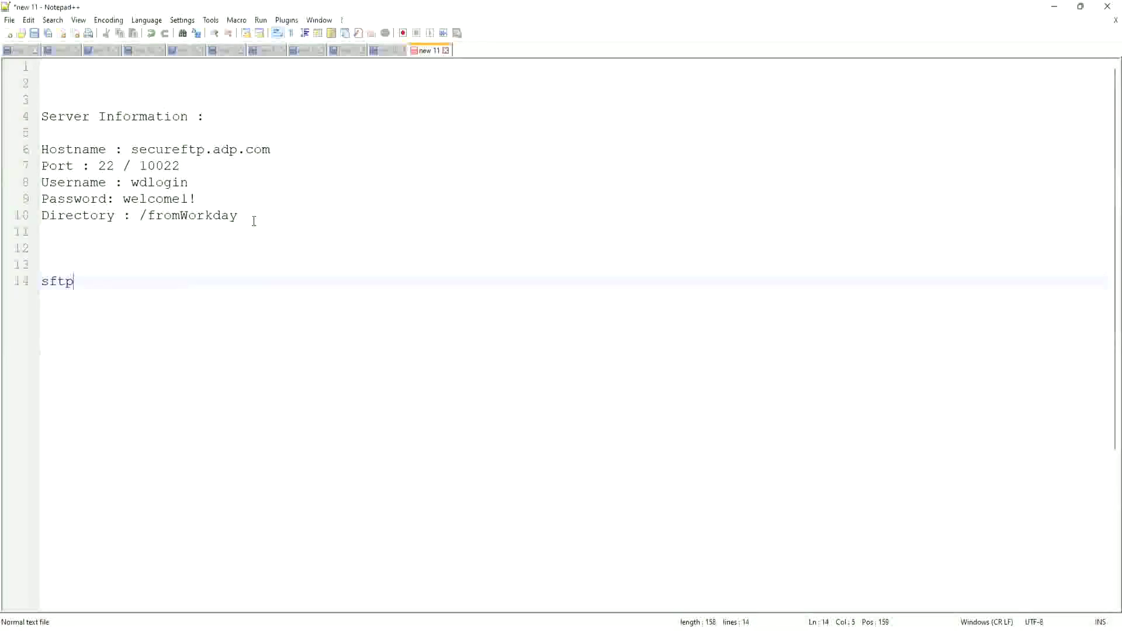
text(://)
drag(278, 147, 129, 151)
key(ctrl+c)
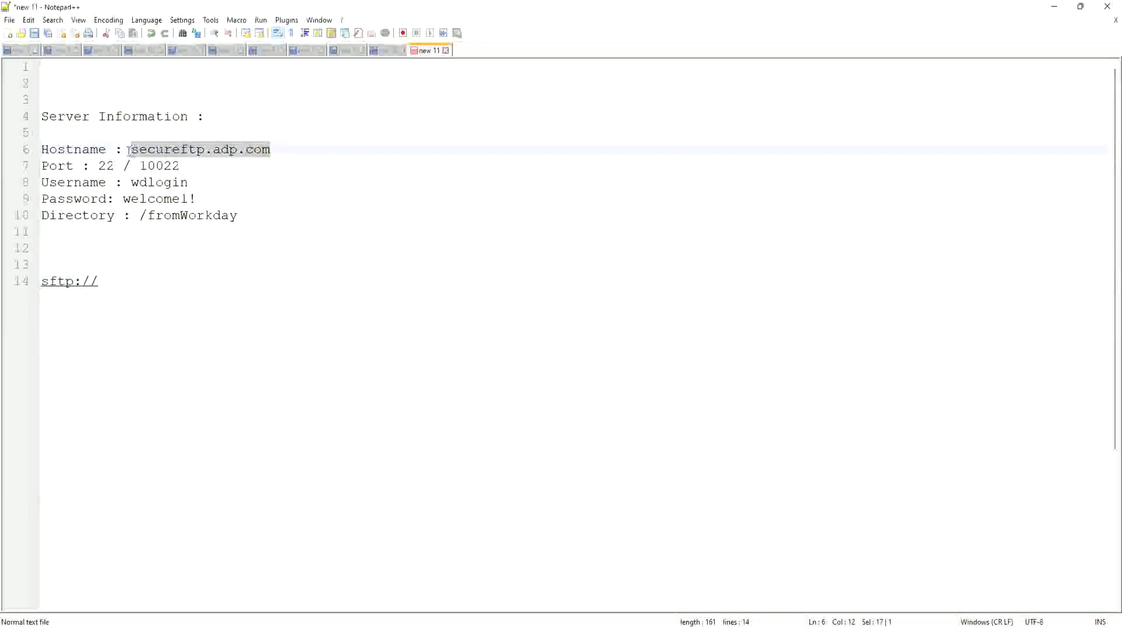
click(118, 292)
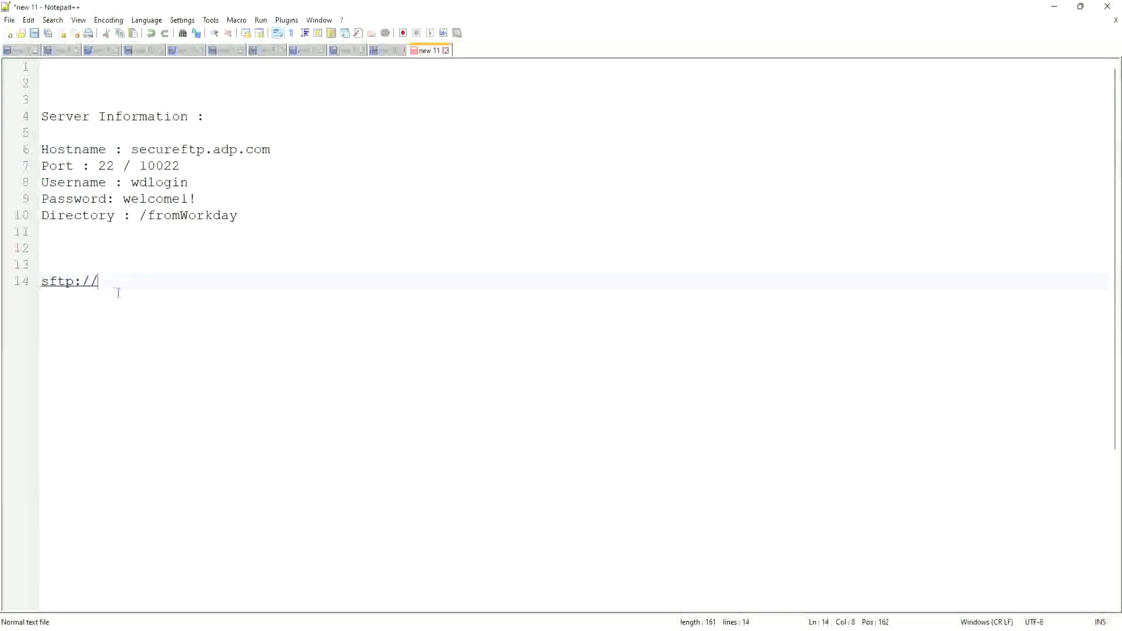
key(ctrl+v)
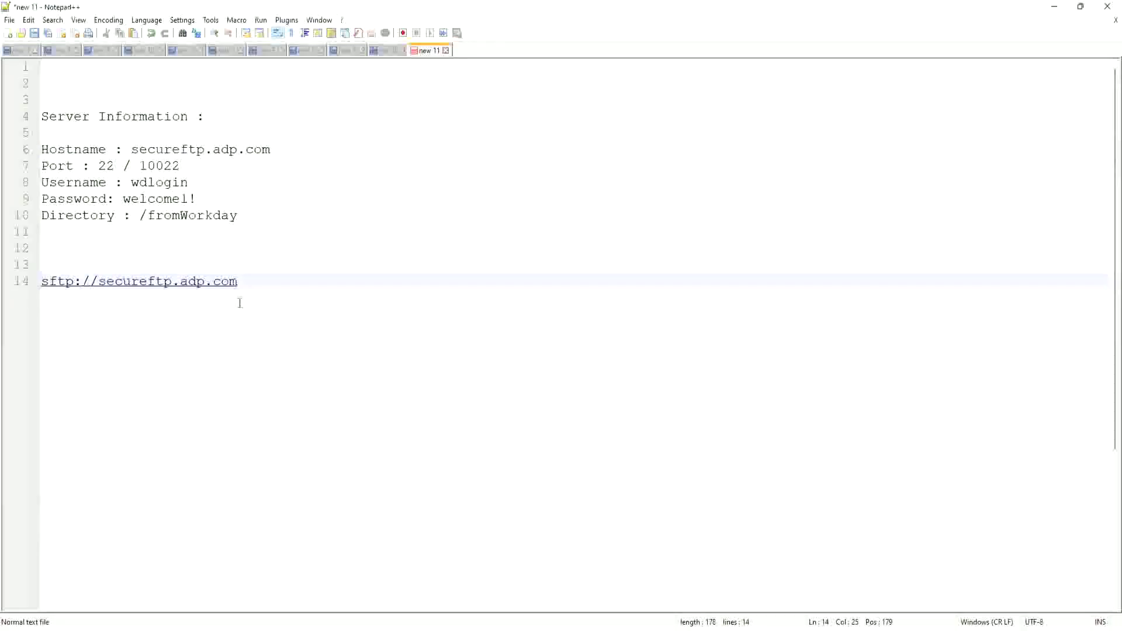
text(:1022)
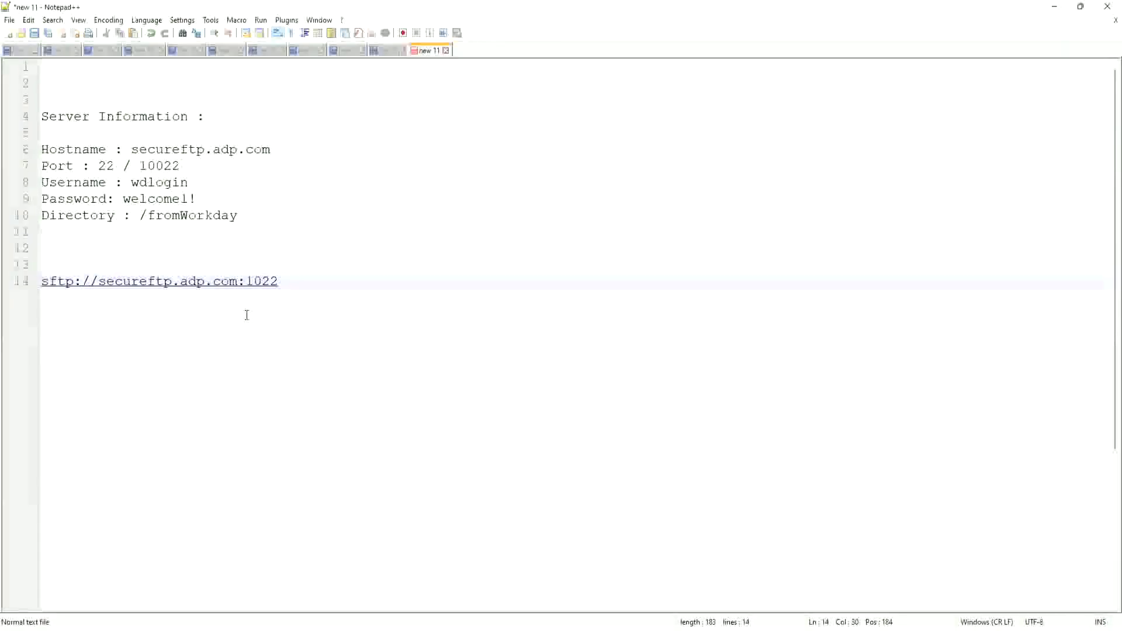
key(BackSpace)
key(BackSpace)
text(022)
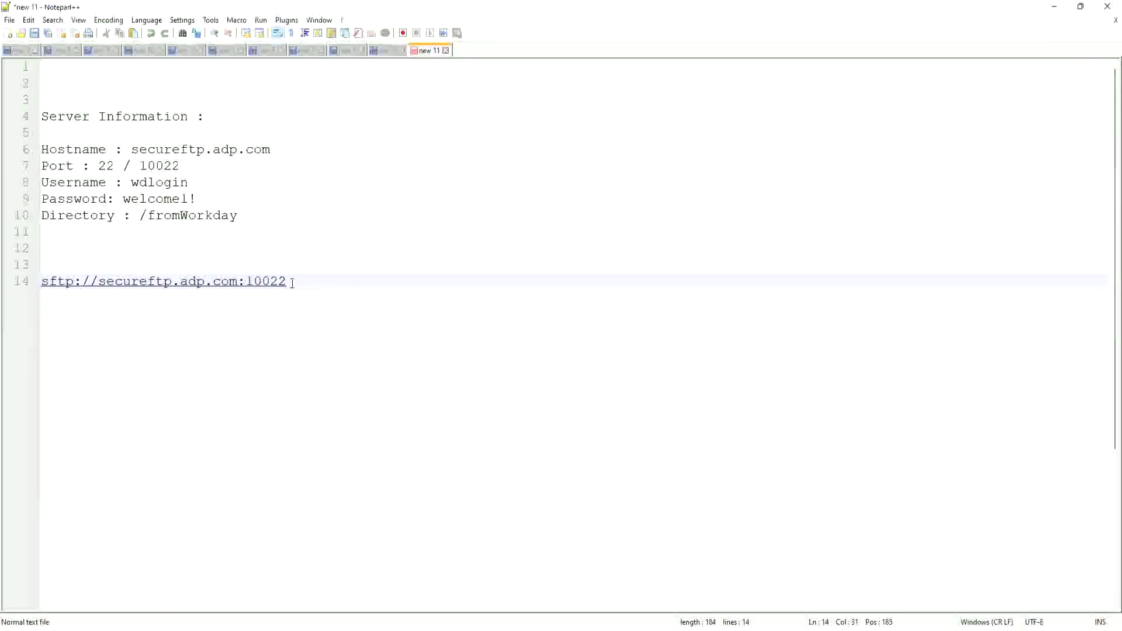
Check the port against 10022 and select the finished SFTP address line
click(136, 167)
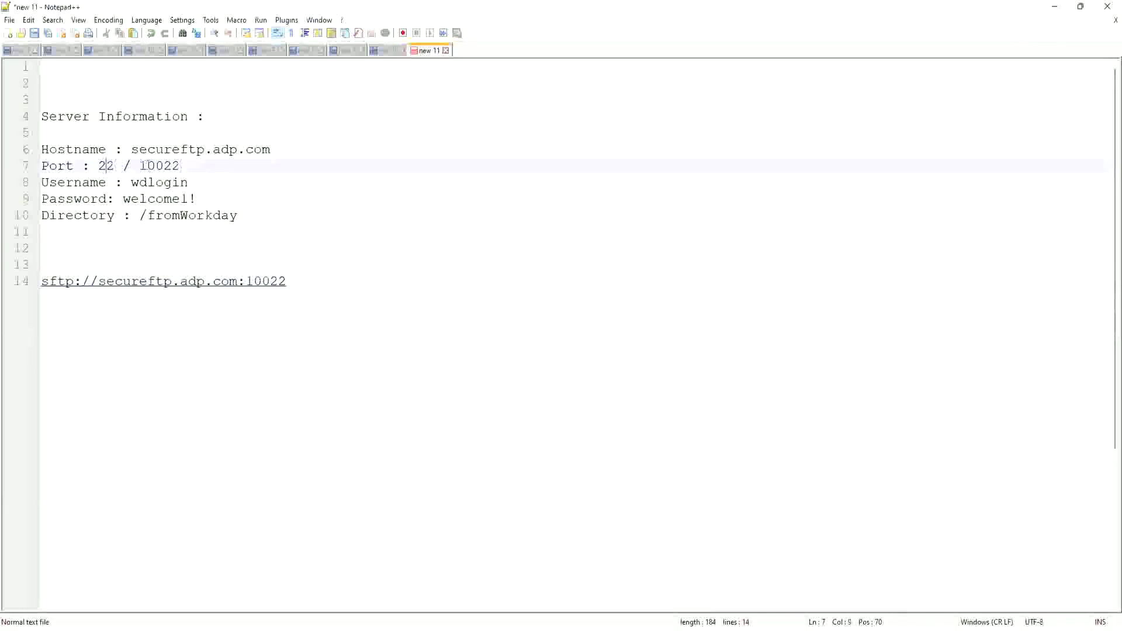
double_click(161, 167)
click(297, 280)
drag(295, 280, 40, 281)
key(ctrl+c)
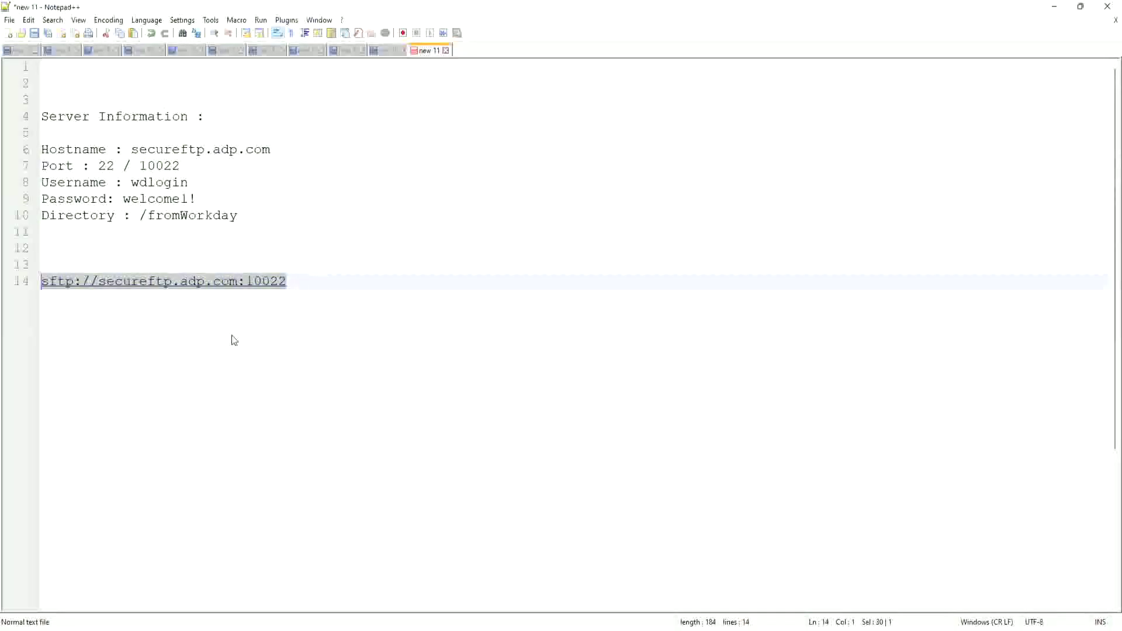
key(alt+Tab)
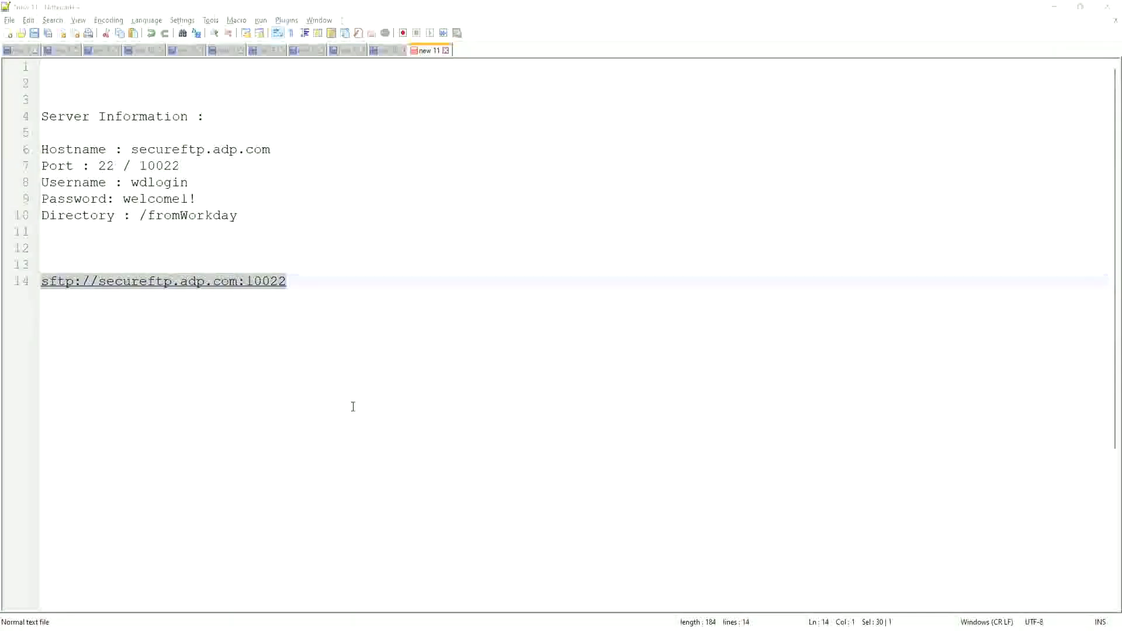
Replace the SFTP Address placeholder with sftp://secureftp.adp.com:10022
drag(404, 381, 268, 387)
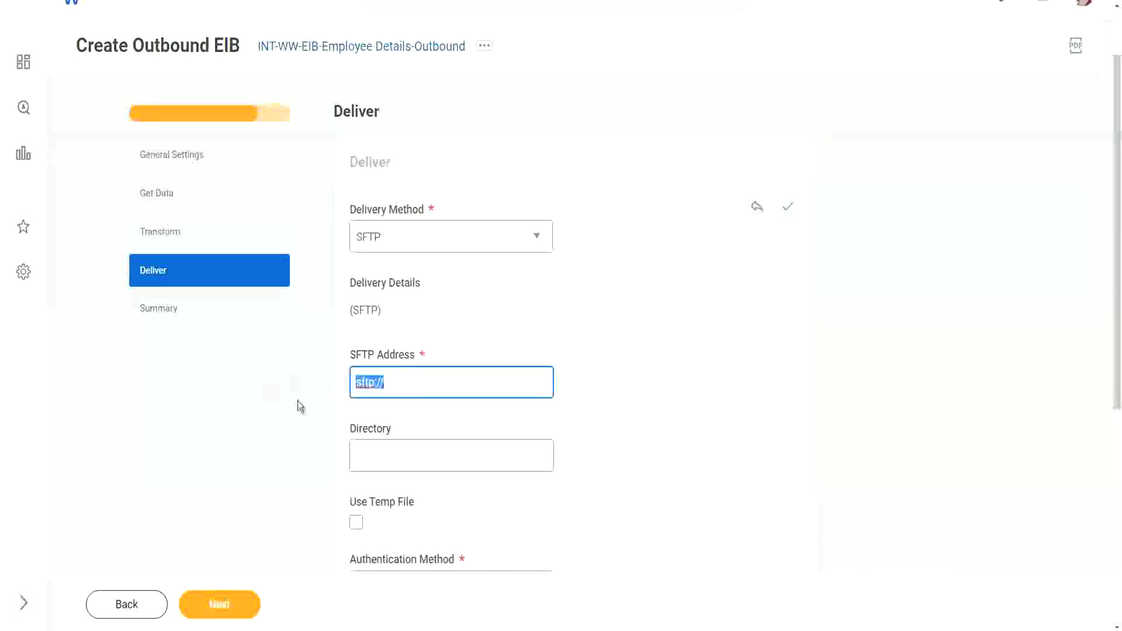
key(ctrl+v)
mouse_move(546, 433)
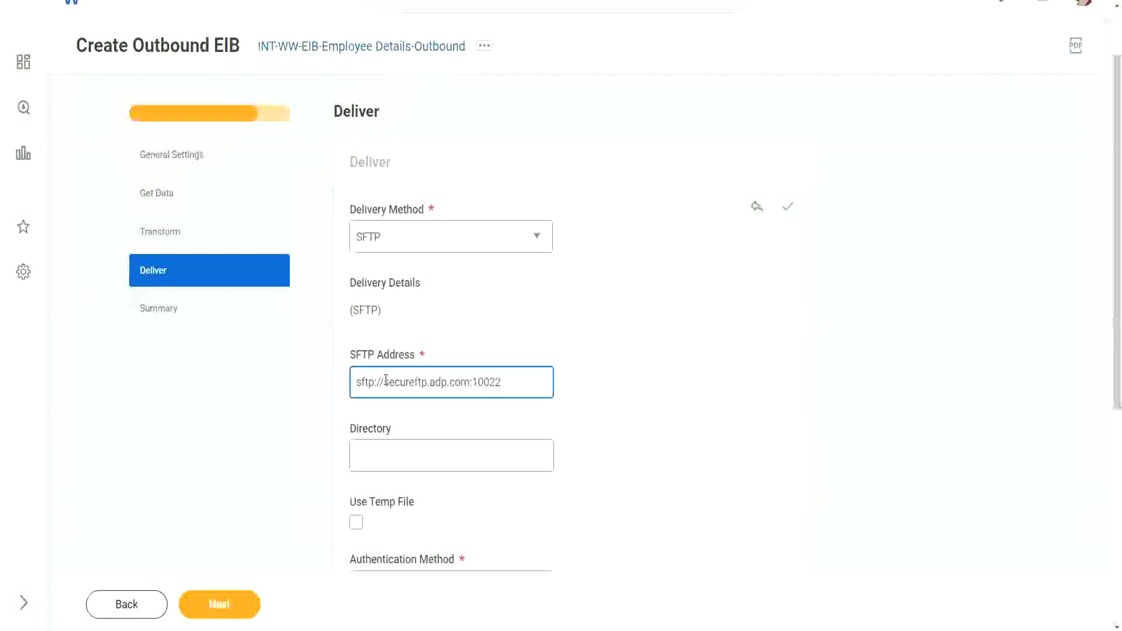
scroll(583, 392, down, 2)
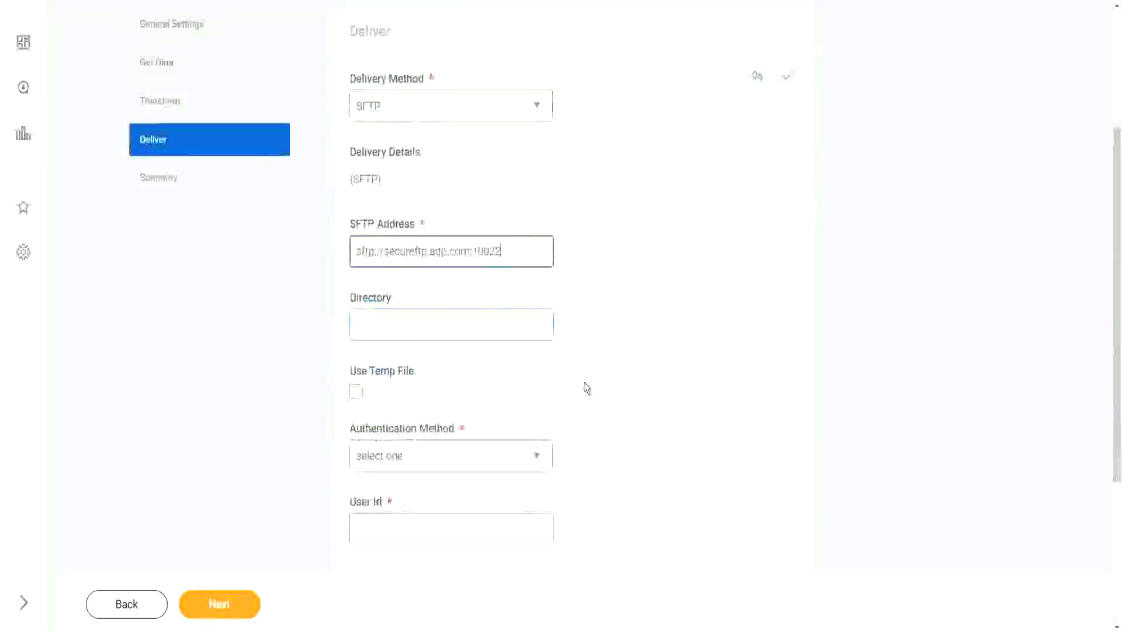
Select the directory /fromWorkday in the server notes for the Directory field
click(371, 325)
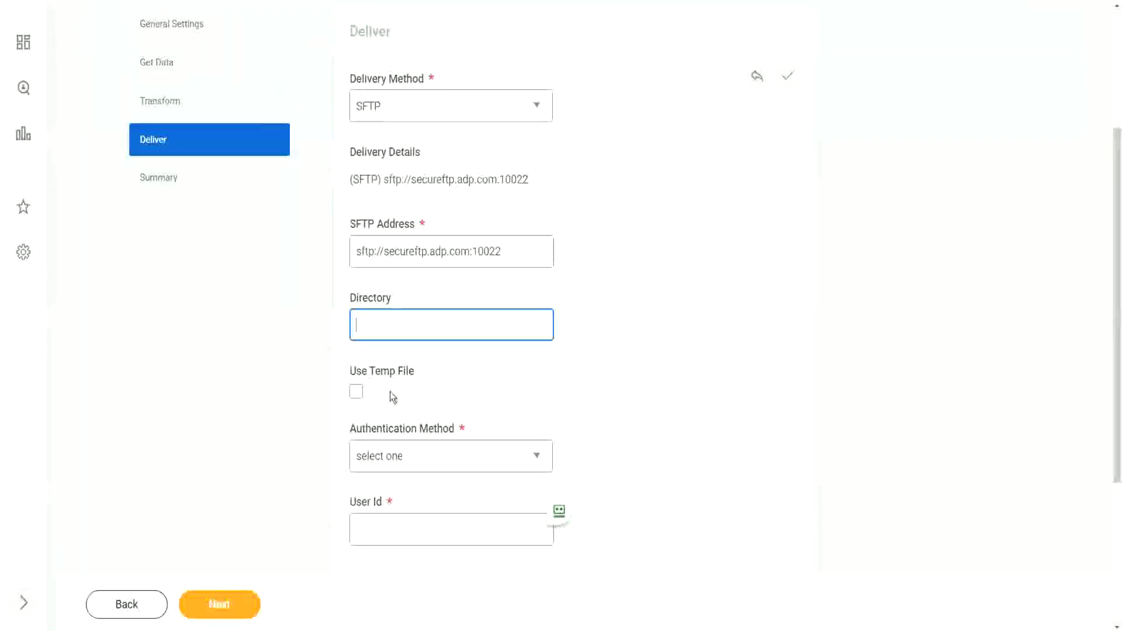
key(alt+Tab)
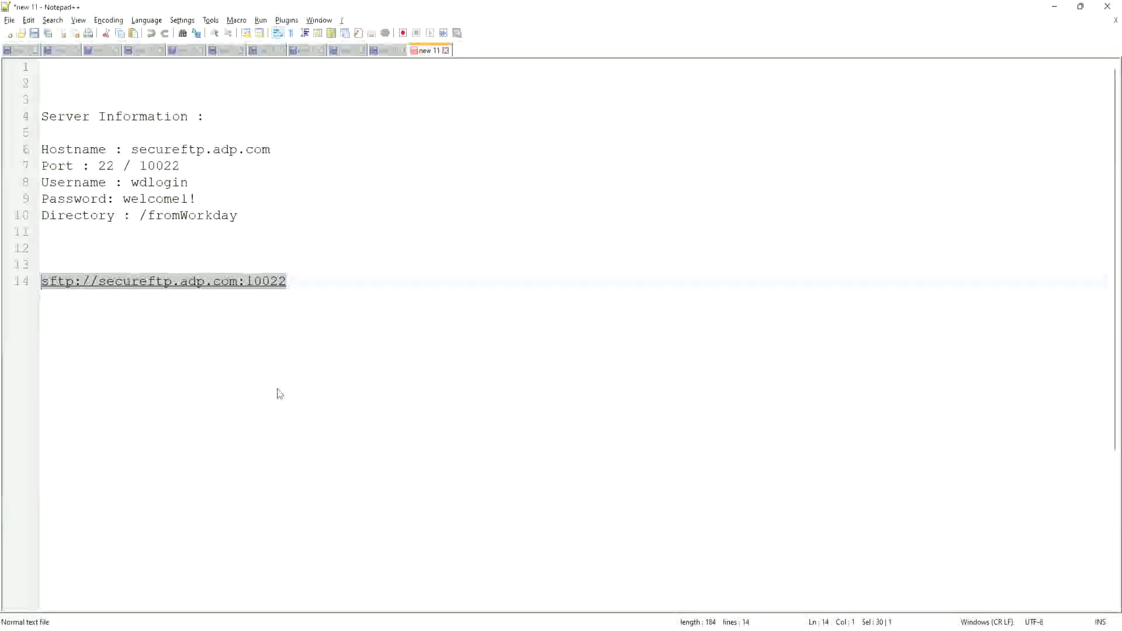
click(278, 393)
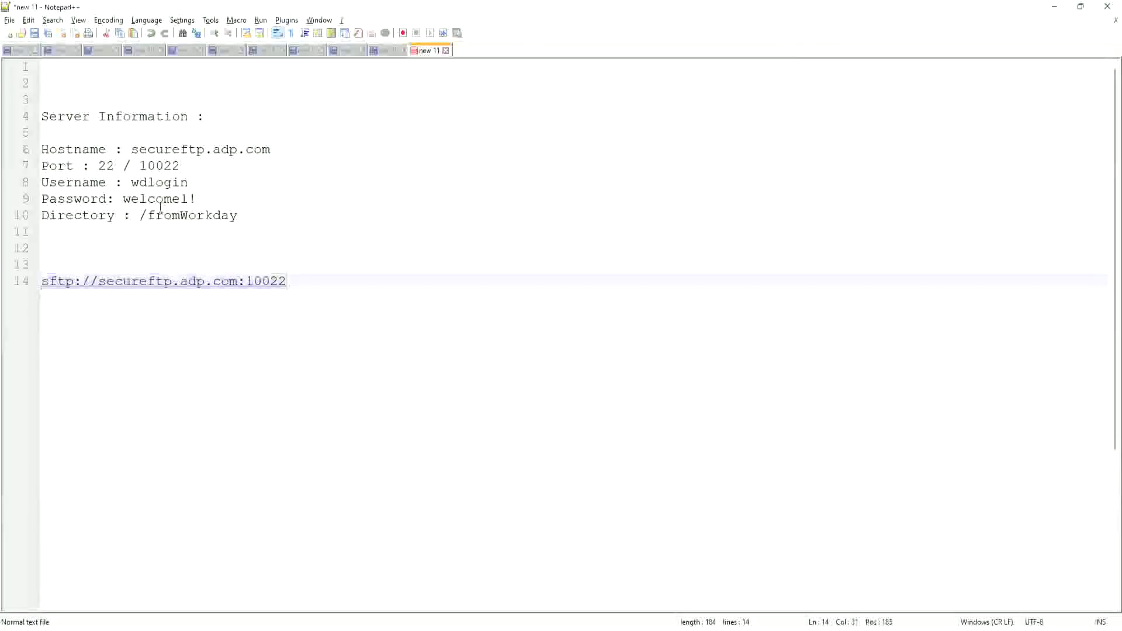
drag(139, 216, 242, 223)
key(ctrl+c)
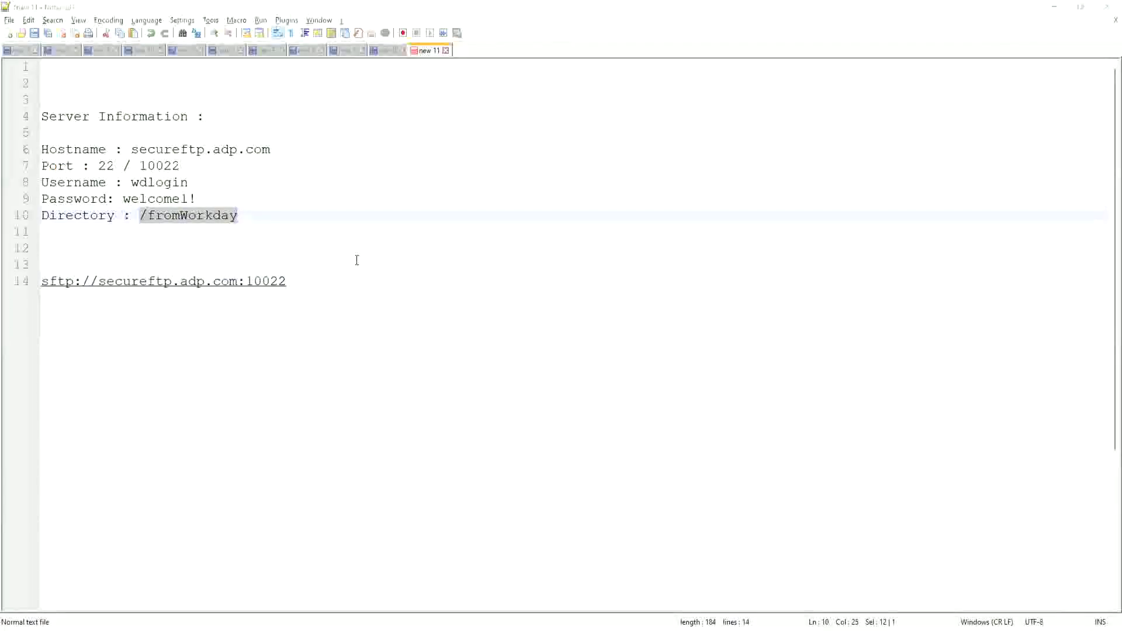
key(alt+Tab)
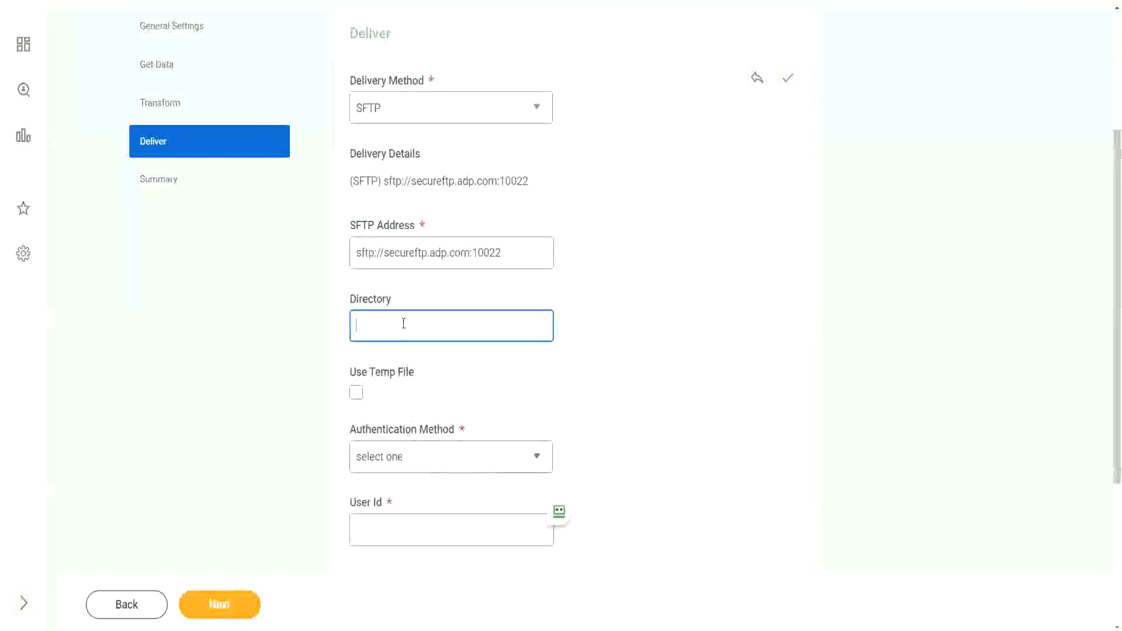
Enter /fromWorkday as the Directory and set Authentication Method to SSH Authentication
key(ctrl+v)
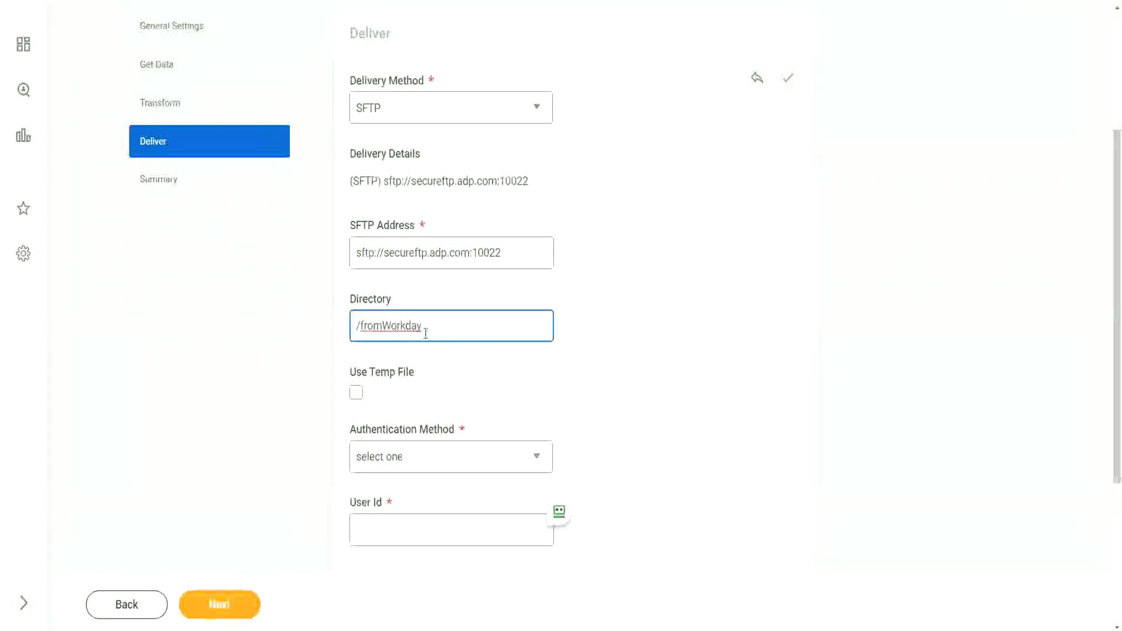
scroll(686, 341, down, 2)
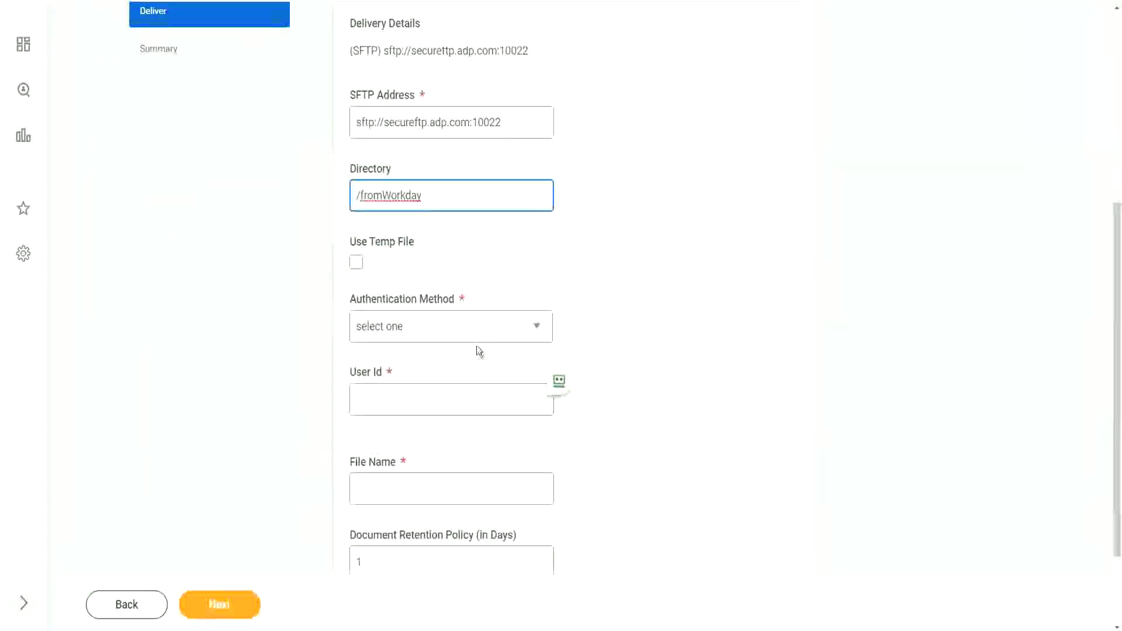
click(450, 330)
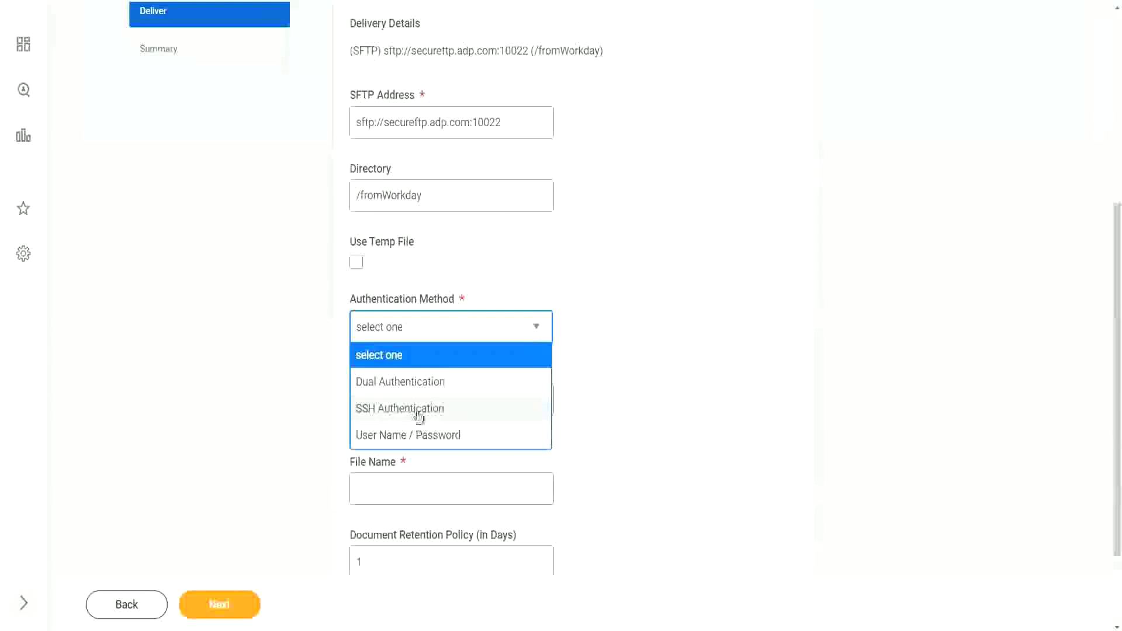
click(433, 408)
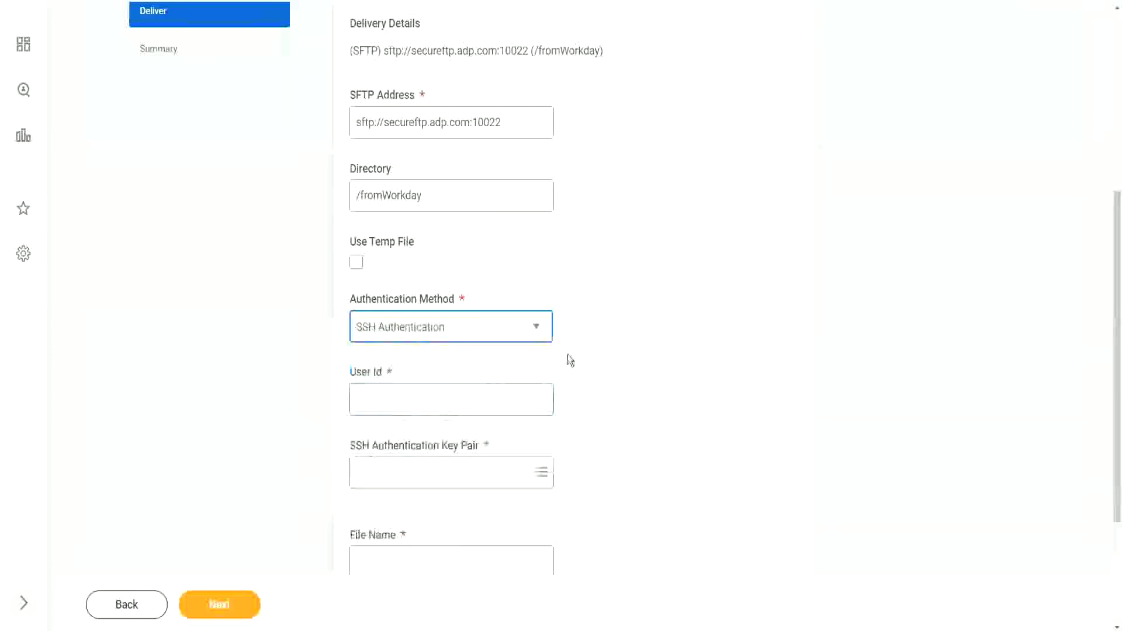
Look through the SSH Key Pair list, closing it without choosing a key pair
scroll(595, 352, down, 2)
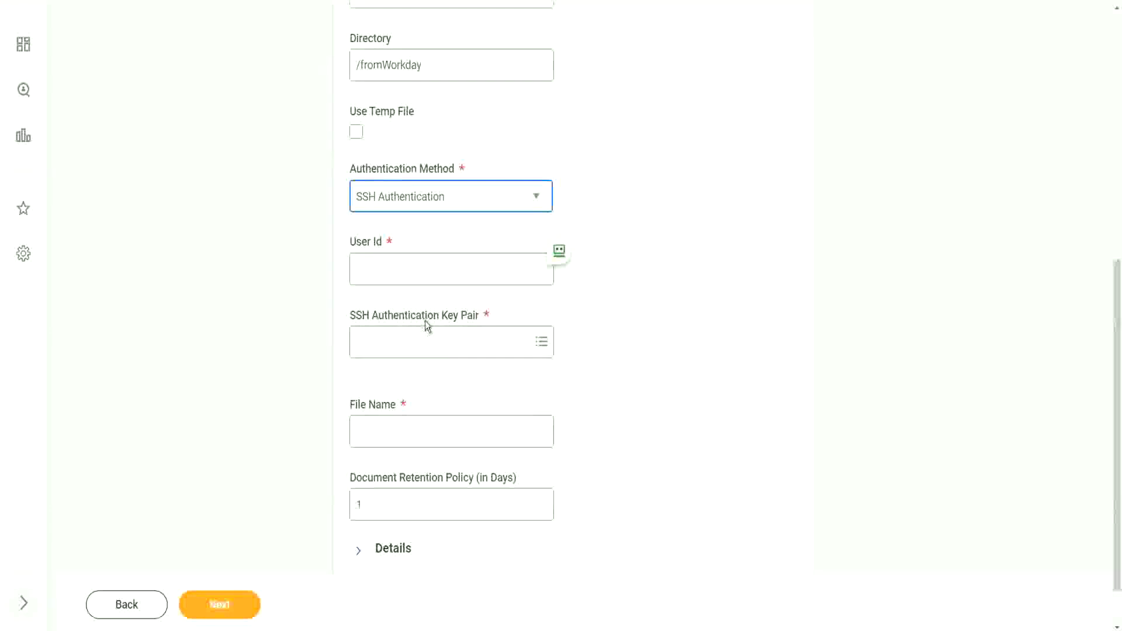
click(426, 341)
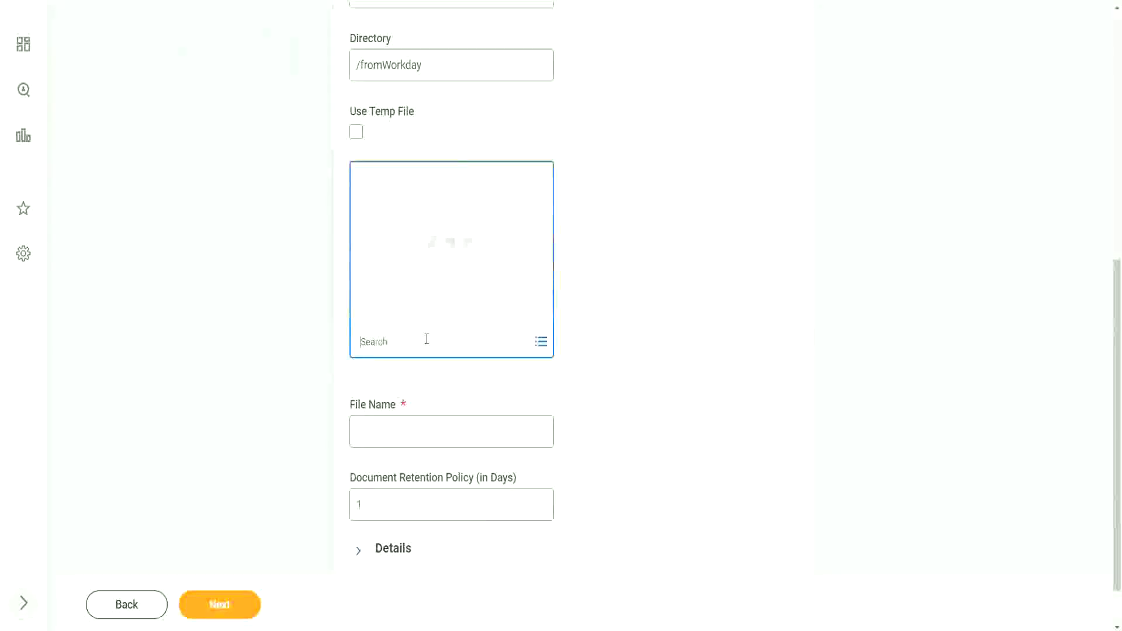
click(609, 324)
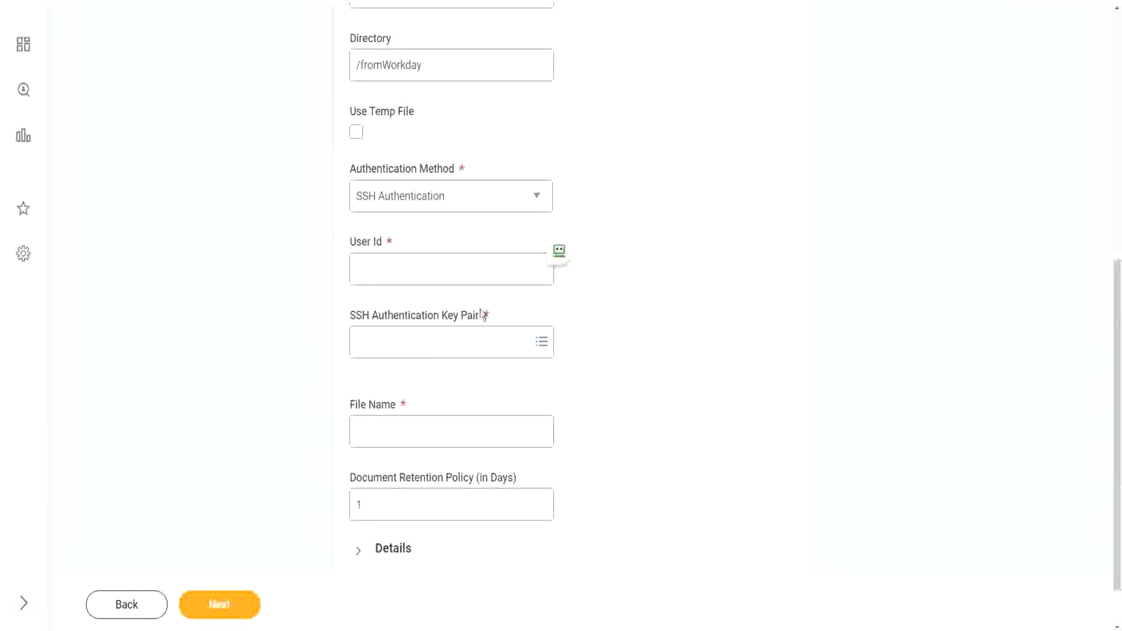
click(431, 200)
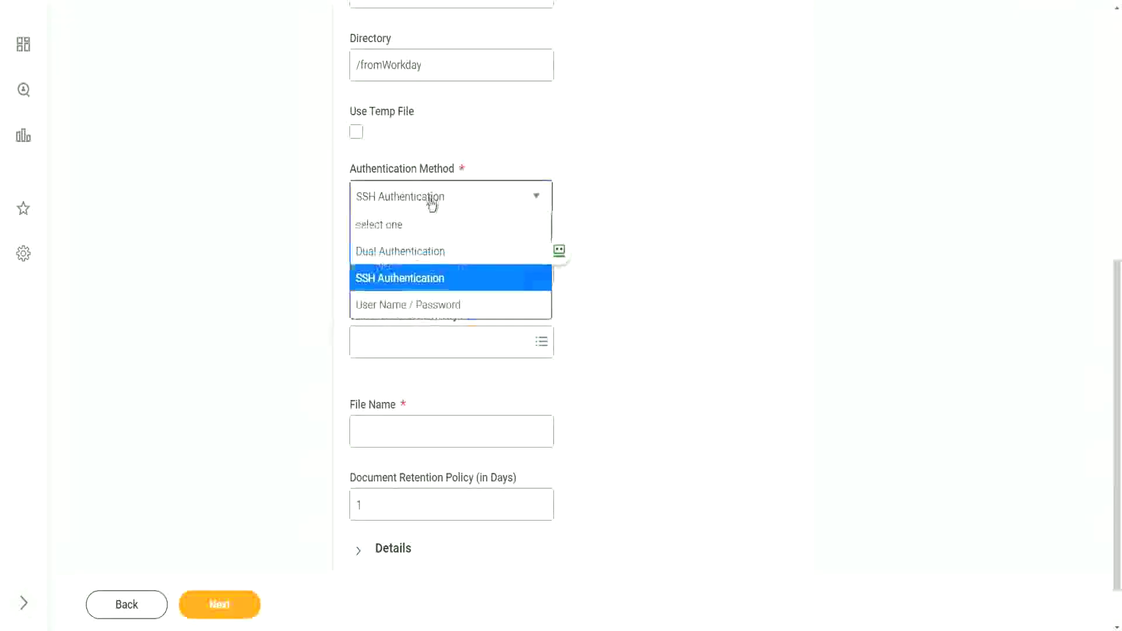
Switch authentication to User Name / Password and paste the SFTP username into User Id
click(411, 309)
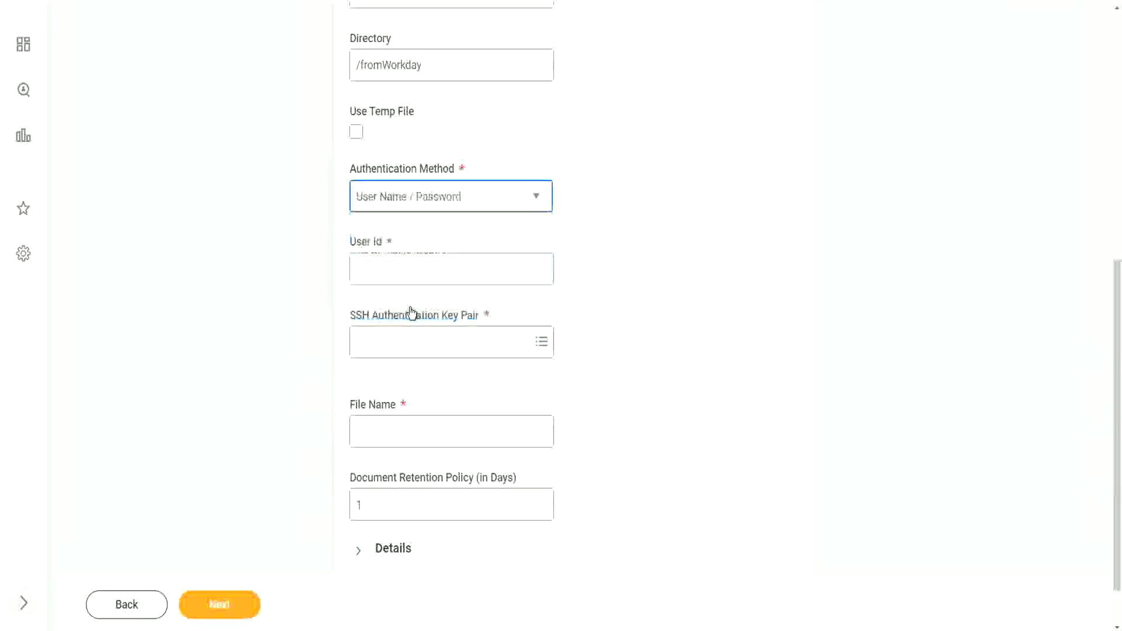
click(382, 268)
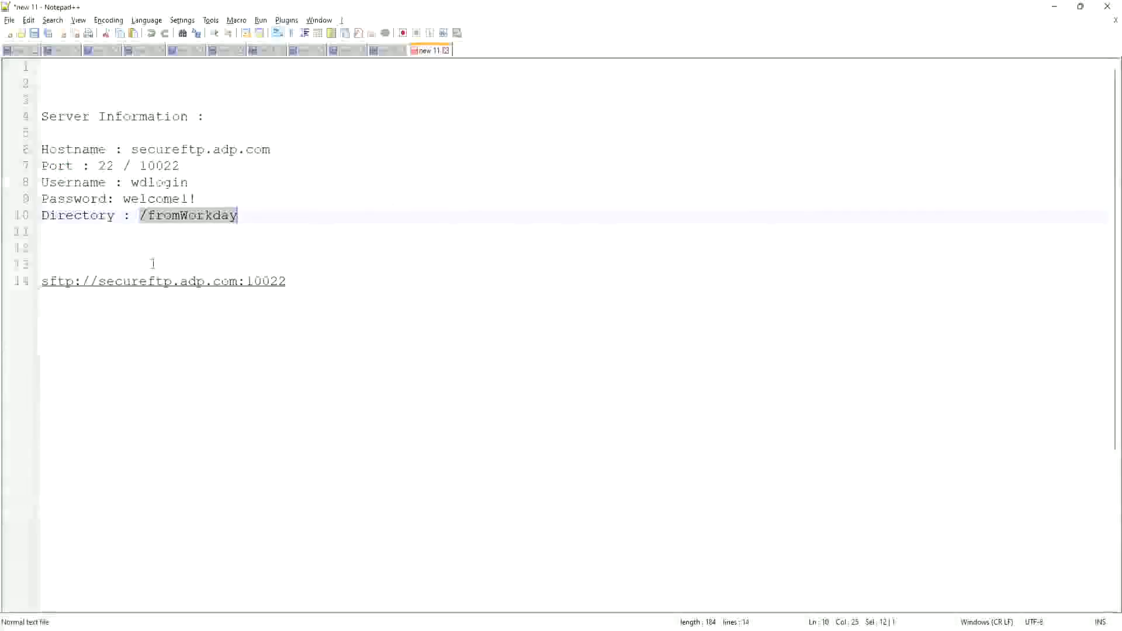
double_click(159, 183)
key(ctrl+c)
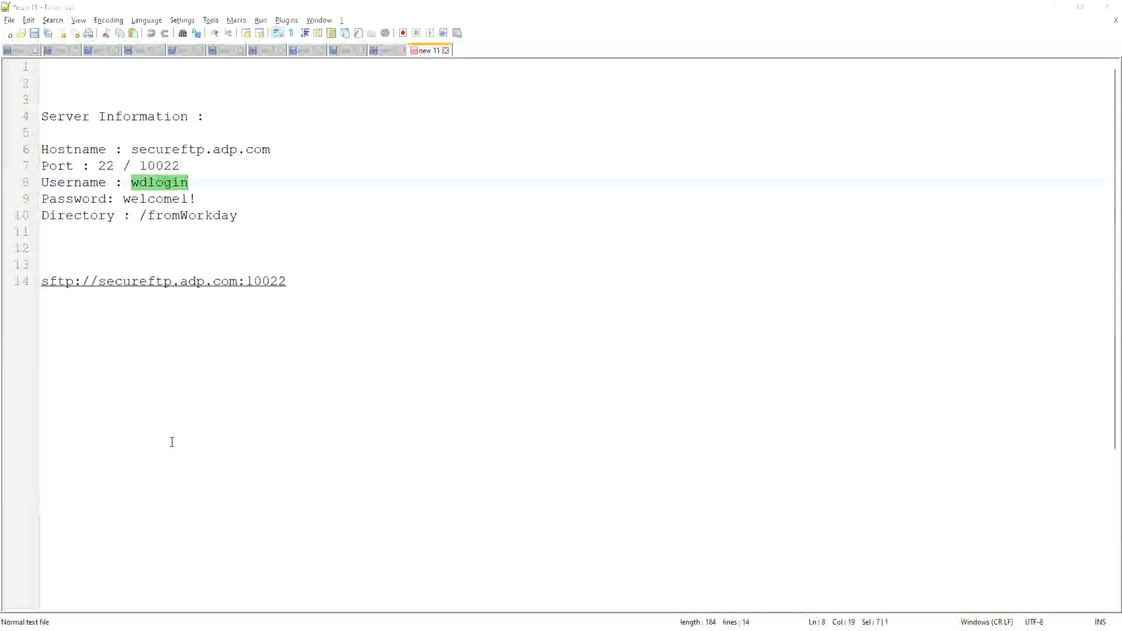
key(alt+Tab)
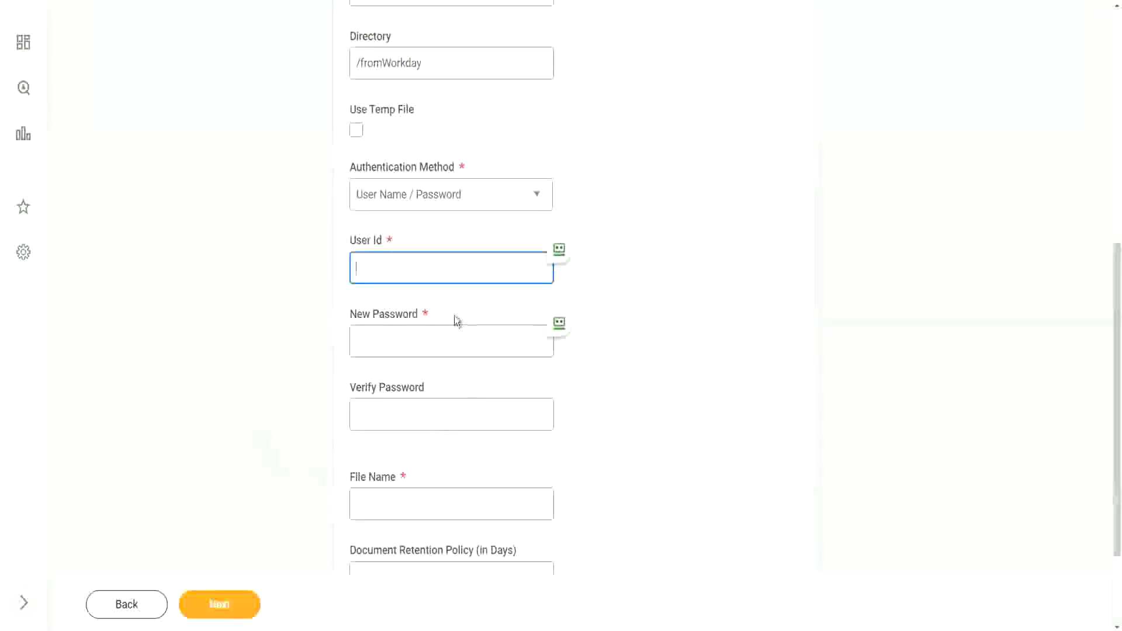
key(ctrl+v)
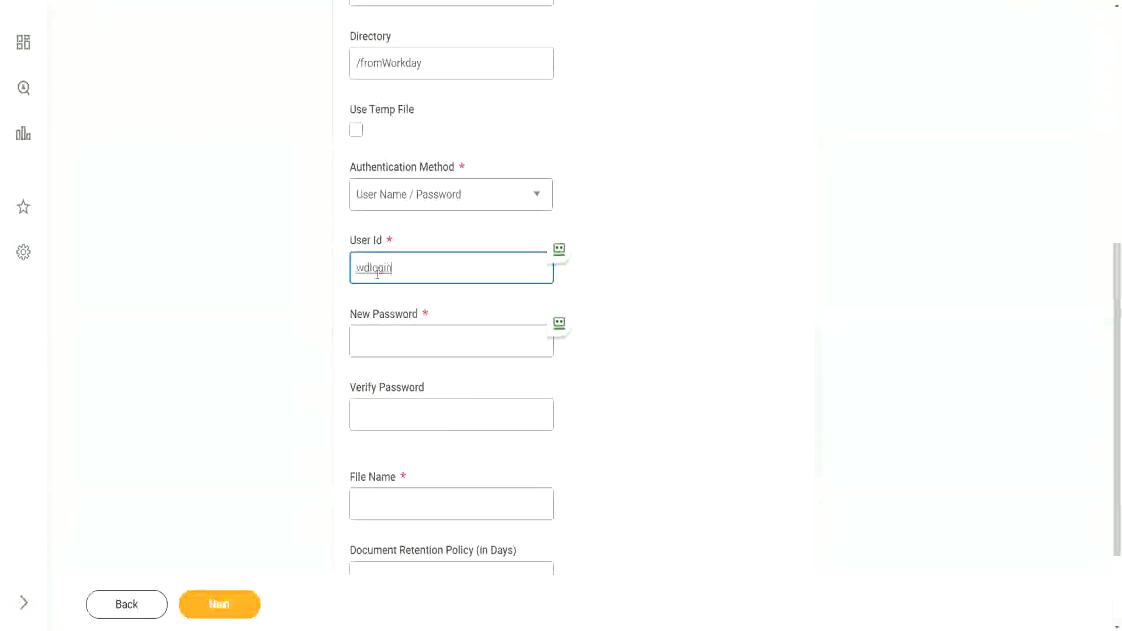
Enter the account password in New Password and confirm it in Verify Password
click(389, 345)
text(••••••••••)
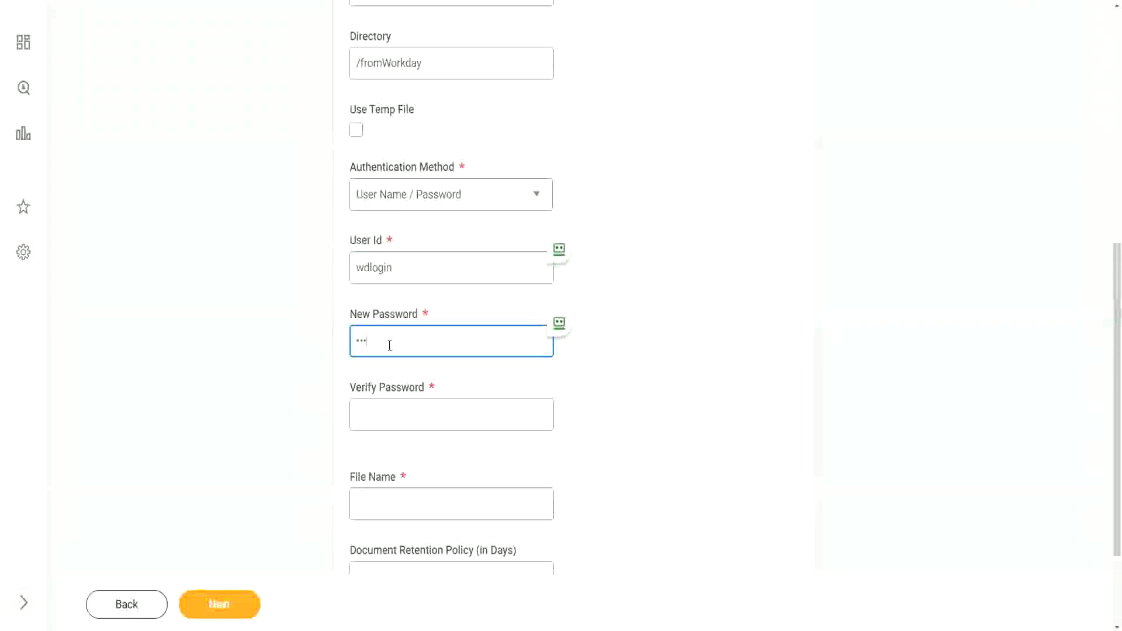
key(Tab)
text(•)
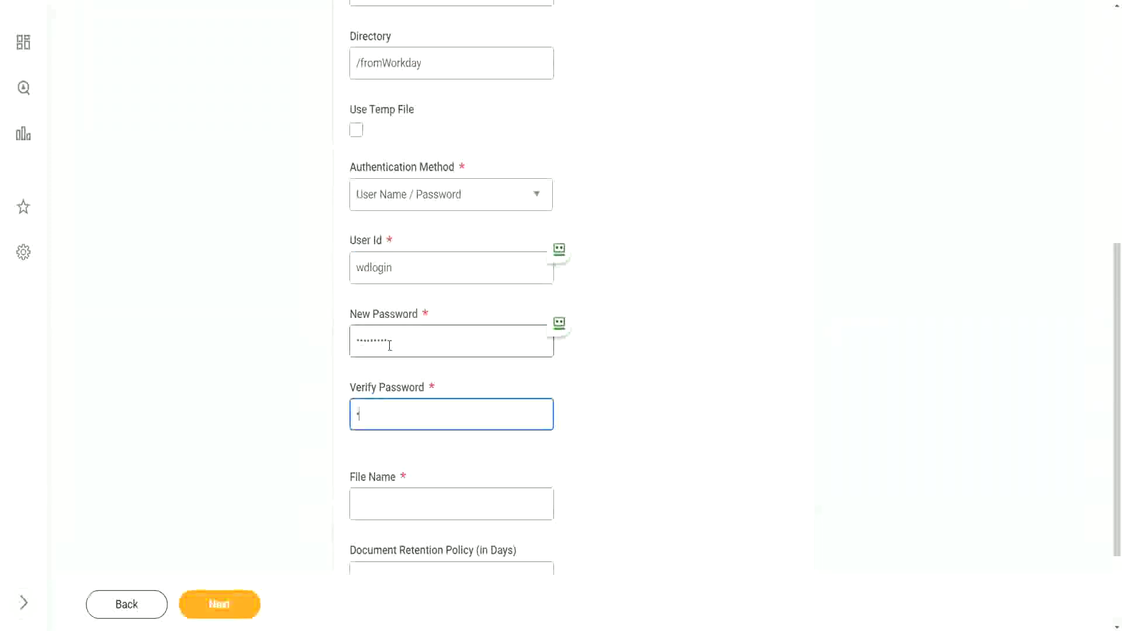
text(•••••••)
Set the File Name to WD_EmployeeDetails.xml
scroll(364, 464, down, 1)
click(401, 426)
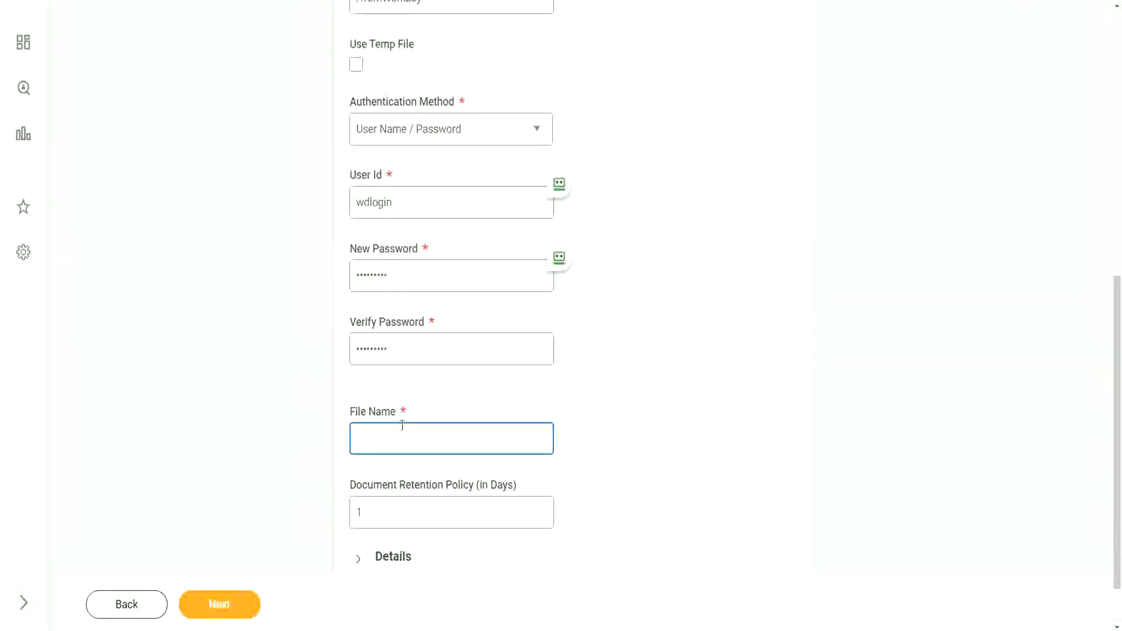
text(E)
text(D)
text(_EmployeeD)
text(eta)
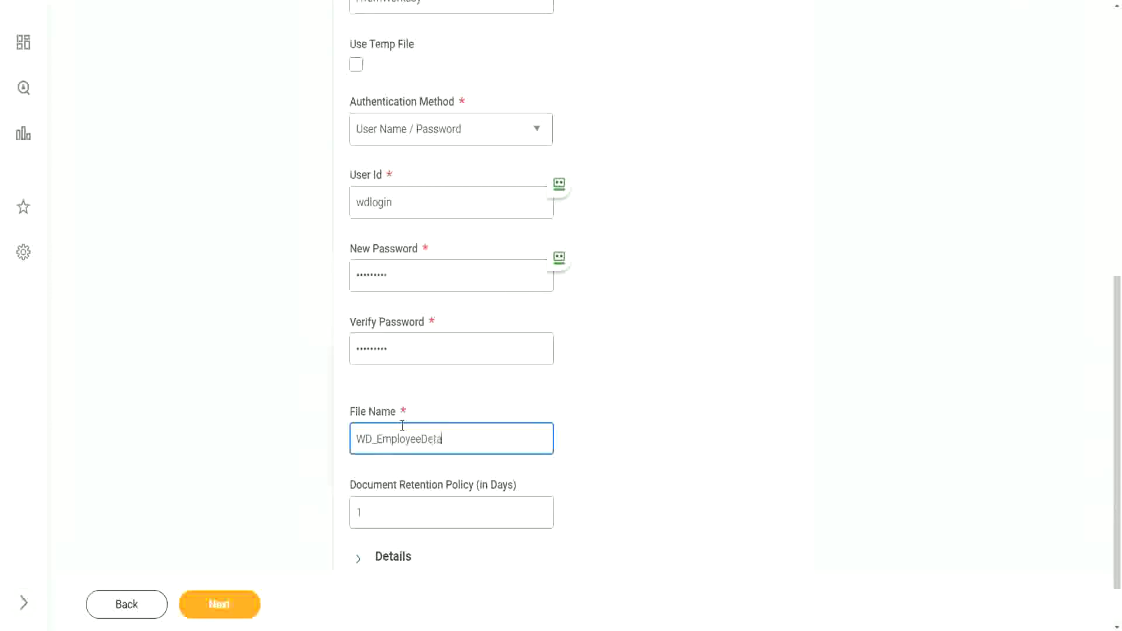
text(ils.xml)
Change Document Retention Policy (in Days) from 1 to 30
scroll(485, 434, down, 1)
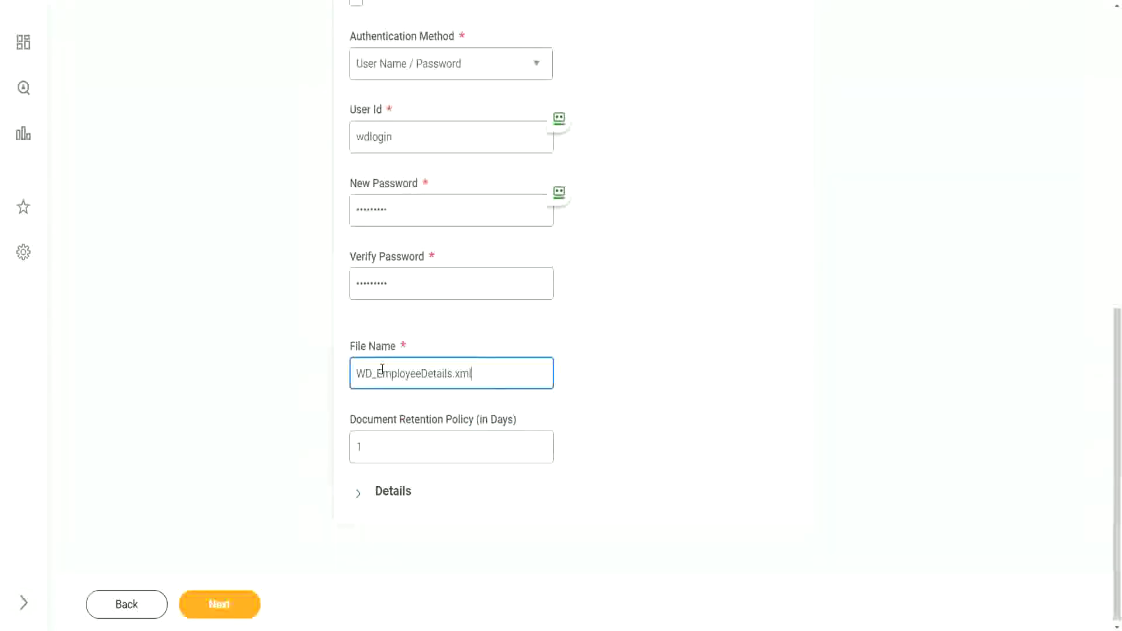
double_click(359, 446)
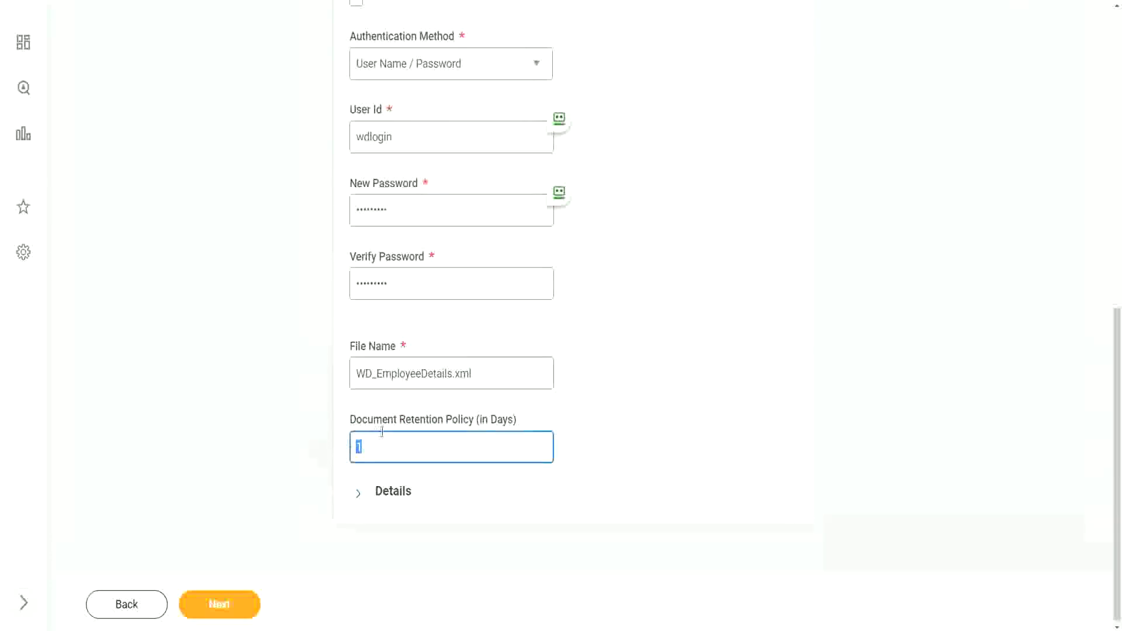
mouse_move(384, 447)
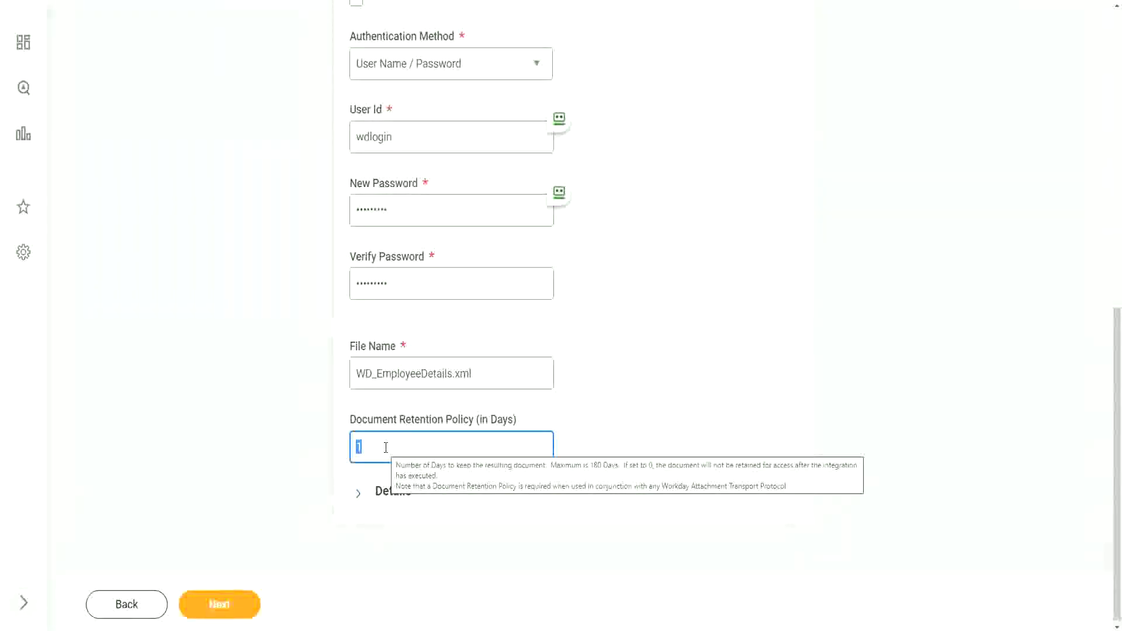
text(30)
click(624, 452)
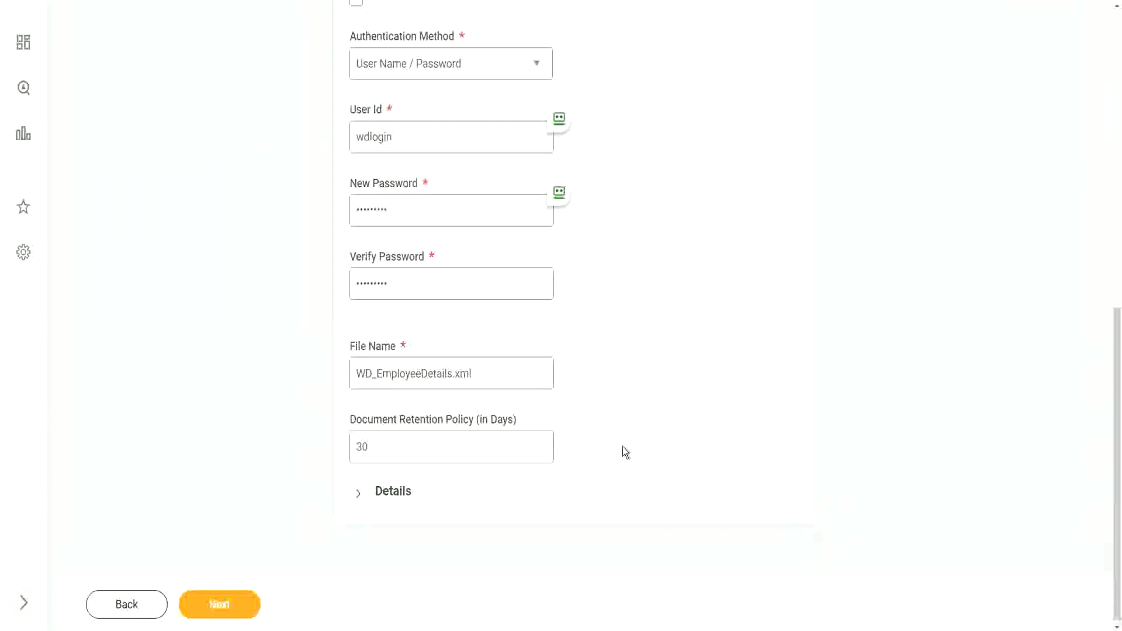
Commit the 30-day retention value and bring the Restricted To field into view
click(388, 443)
click(636, 442)
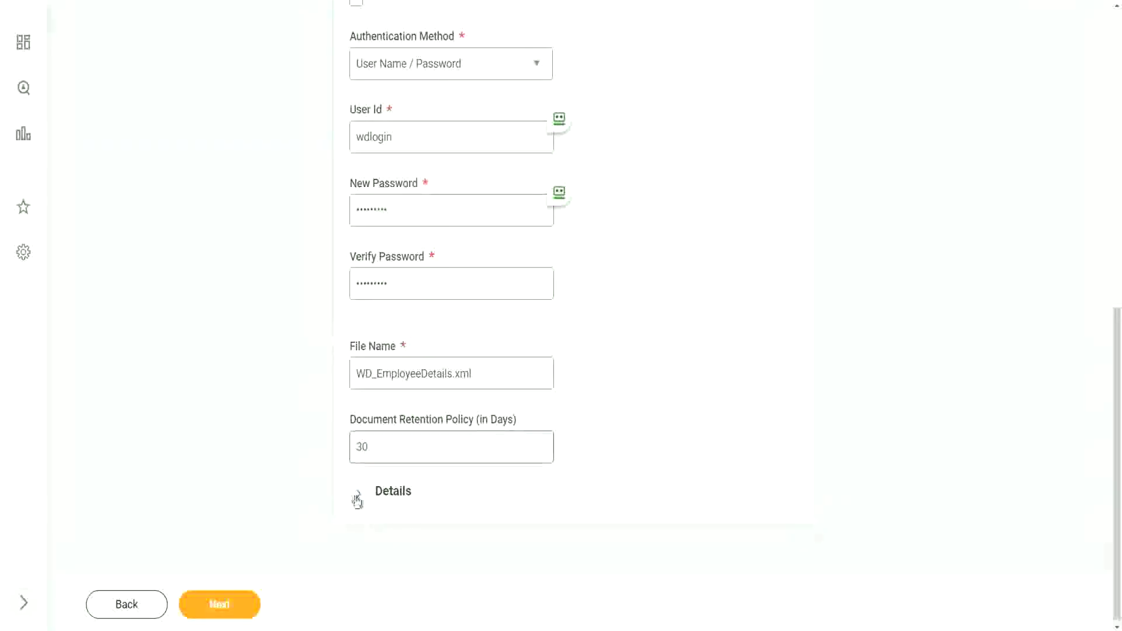
scroll(612, 387, down, 3)
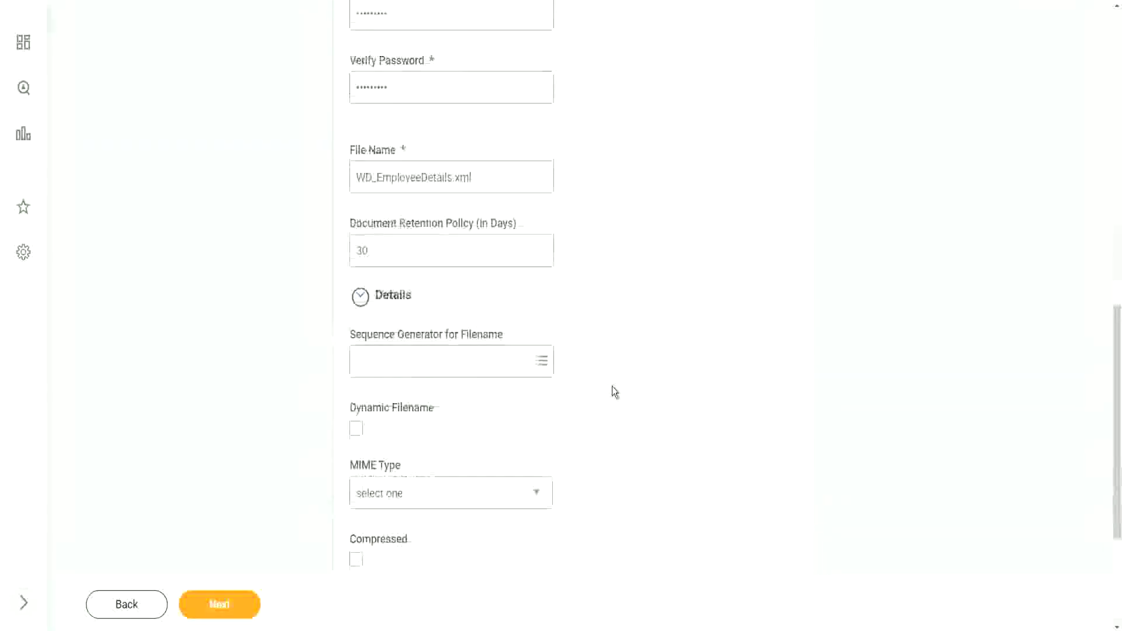
scroll(569, 264, up, 3)
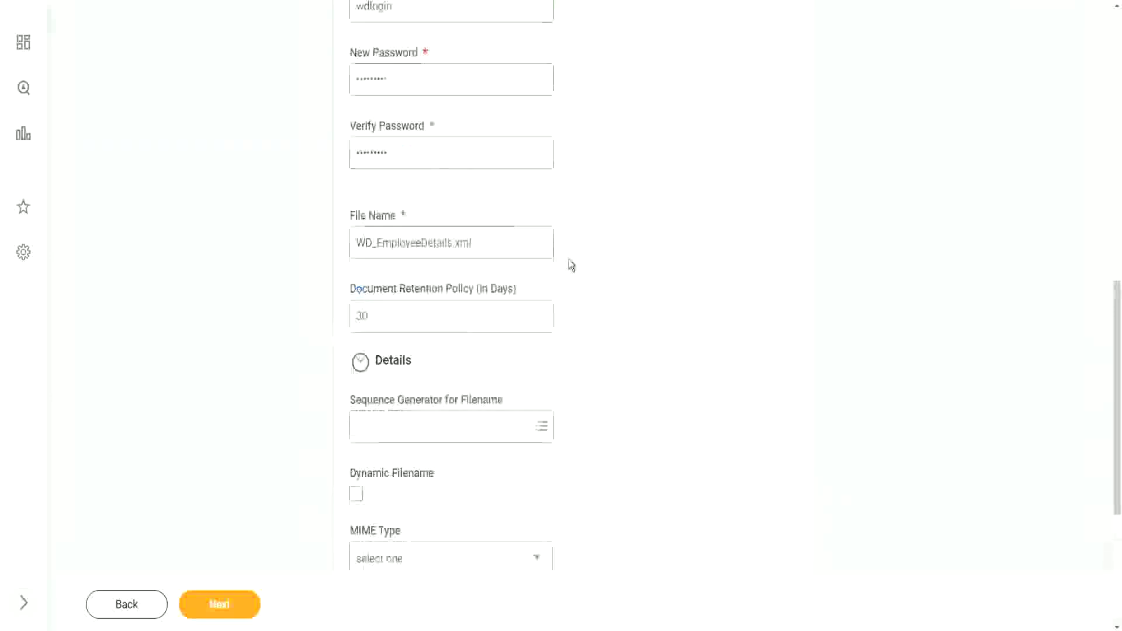
scroll(410, 146, up, 3)
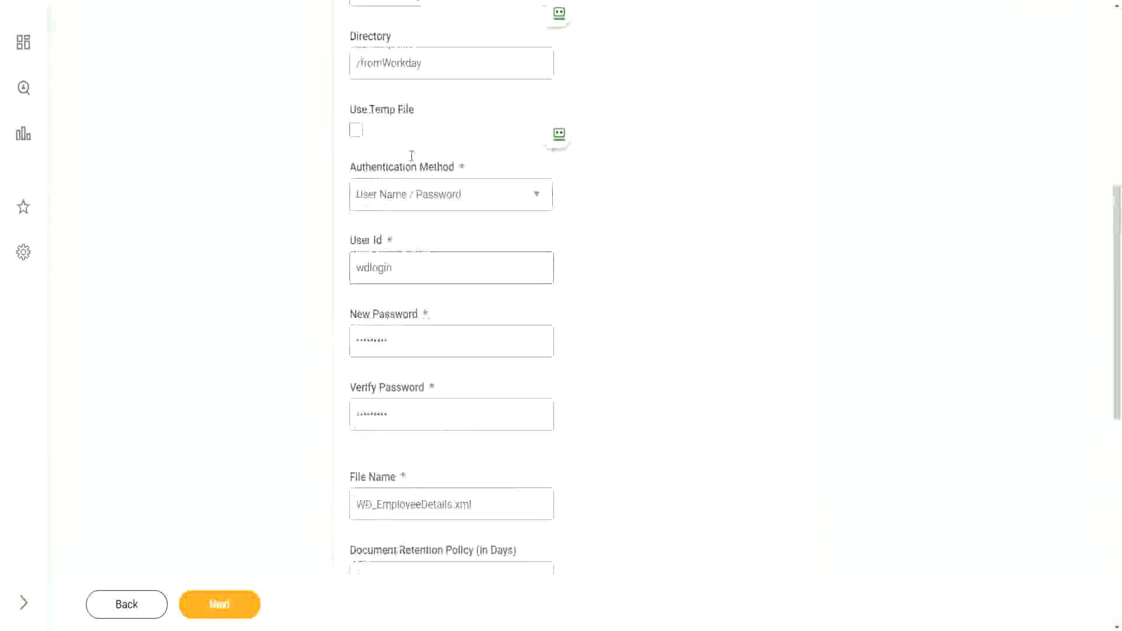
scroll(434, 175, down, 1)
scroll(478, 318, down, 9)
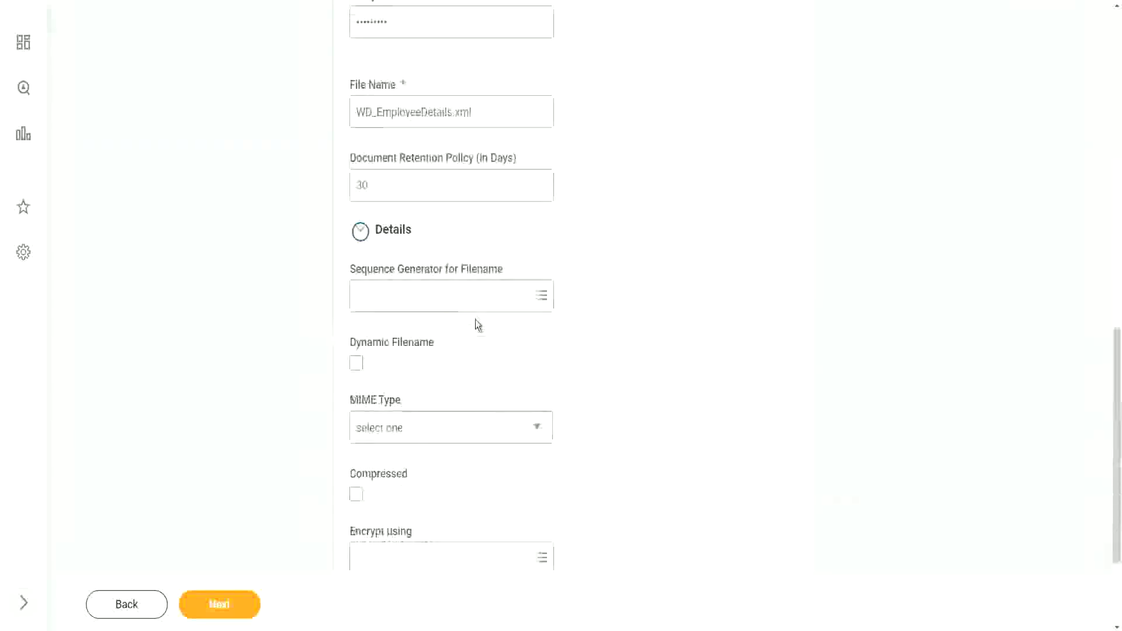
Restrict the SFTP delivery to the Production environment
click(422, 474)
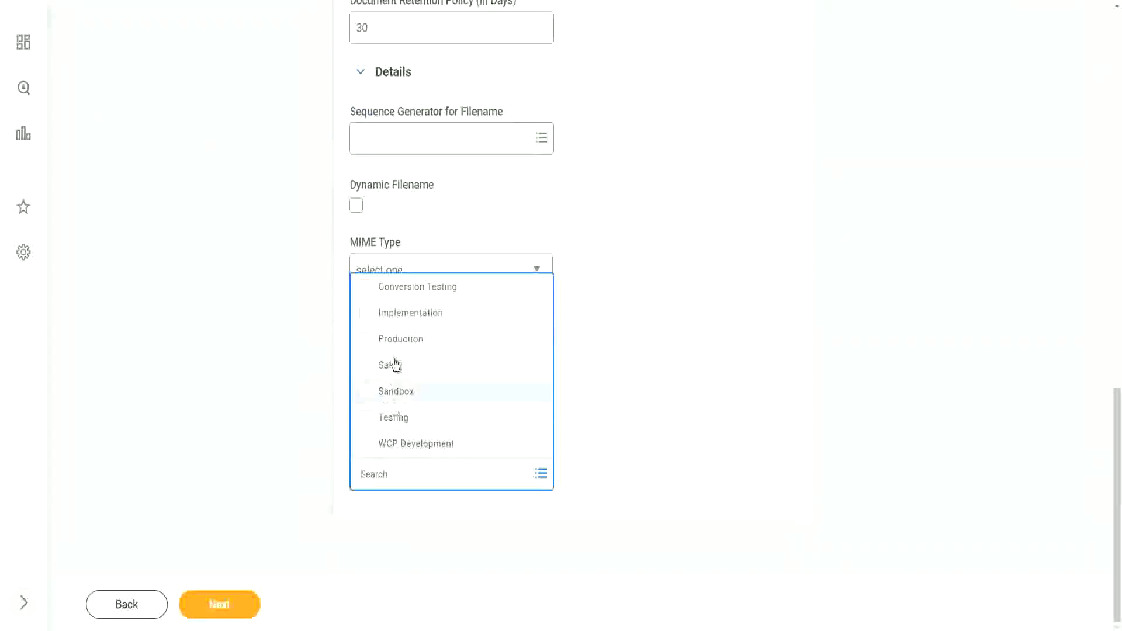
click(410, 345)
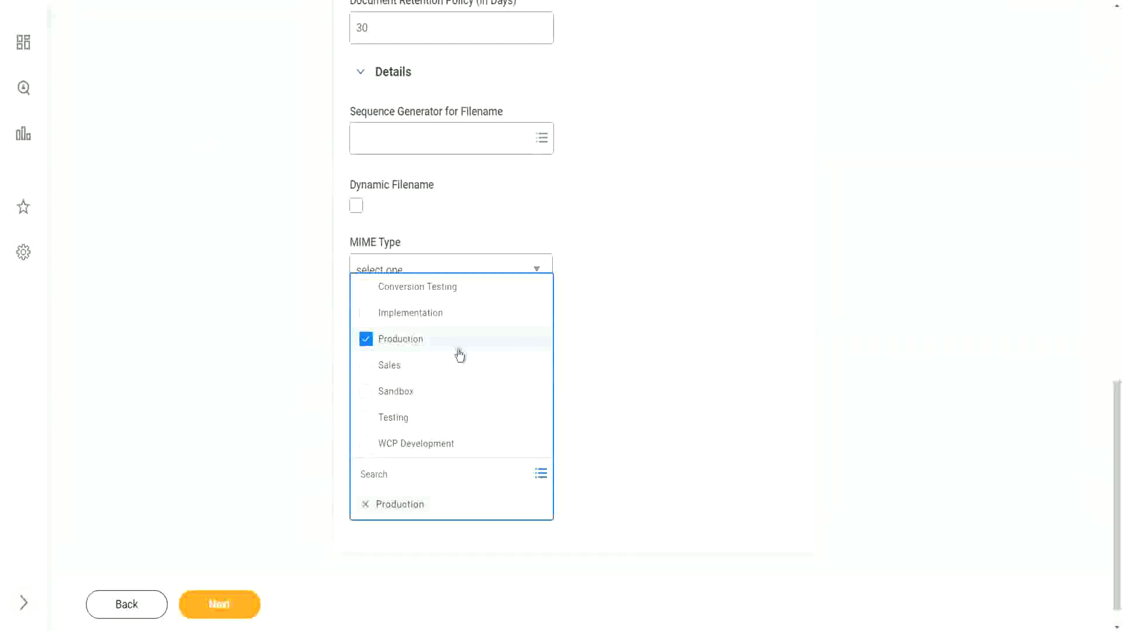
click(623, 344)
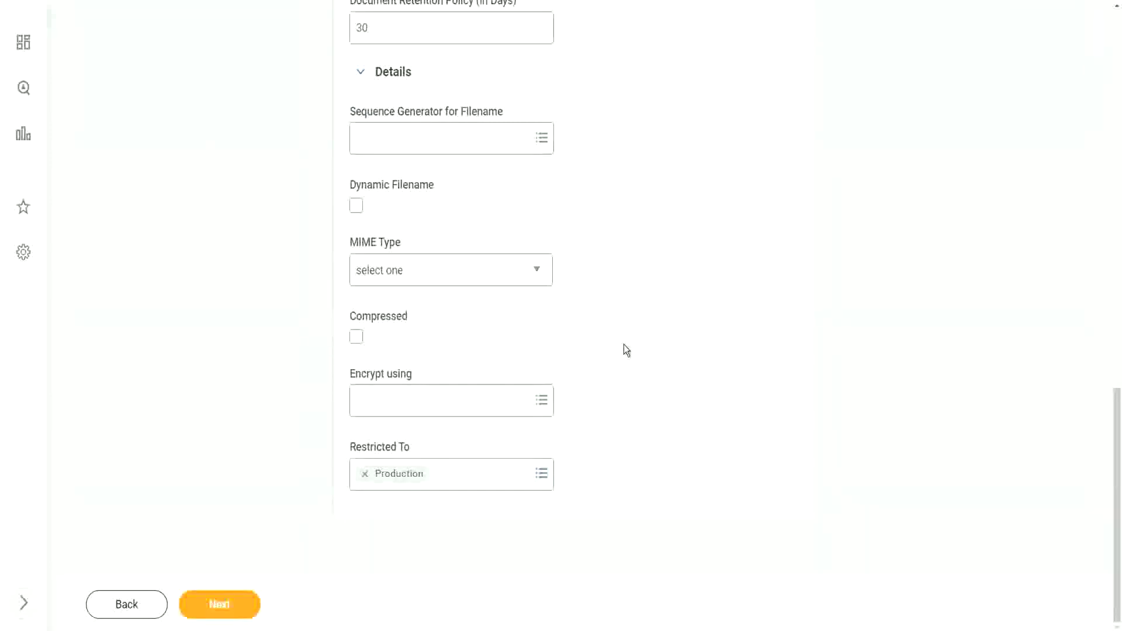
scroll(644, 388, up, 5)
scroll(615, 377, up, 1)
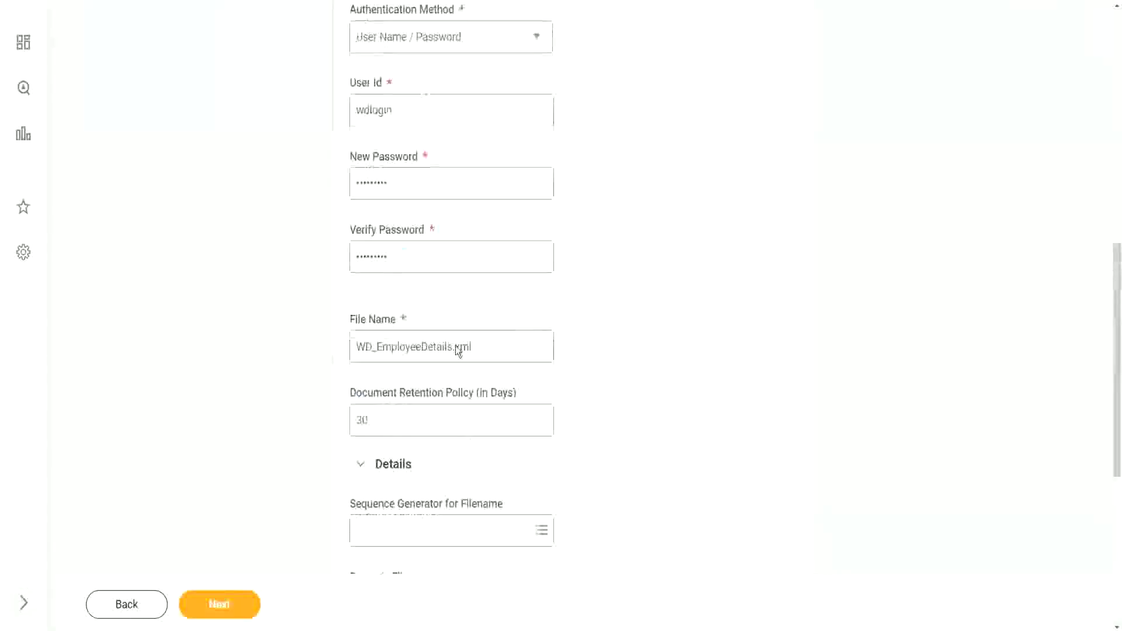
scroll(765, 342, down, 6)
scroll(687, 369, up, 1)
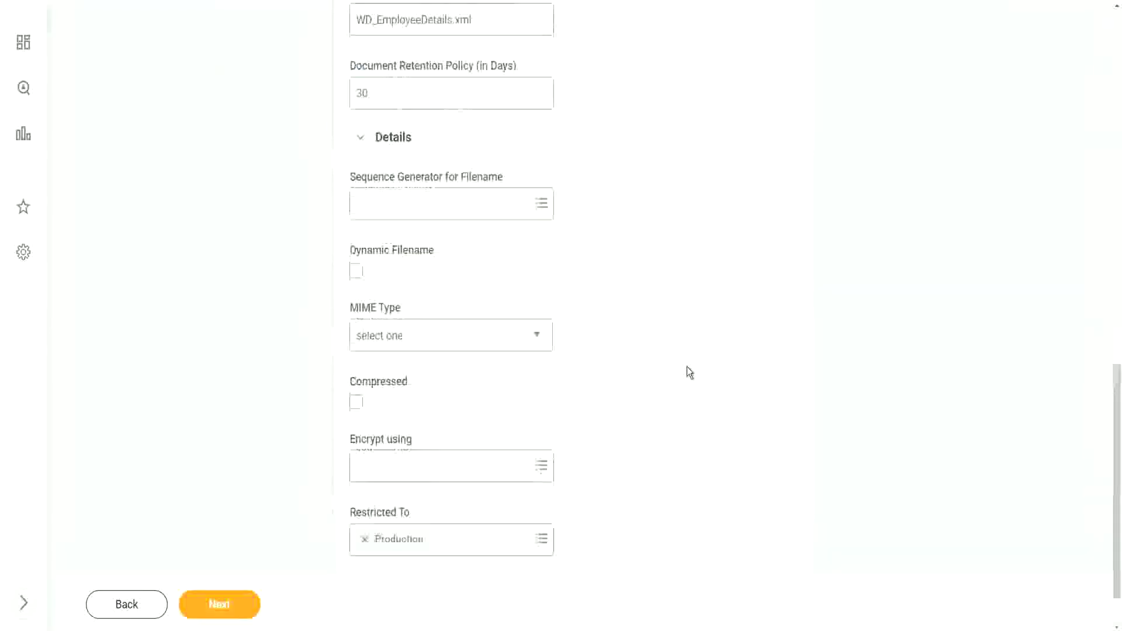
scroll(686, 366, up, 13)
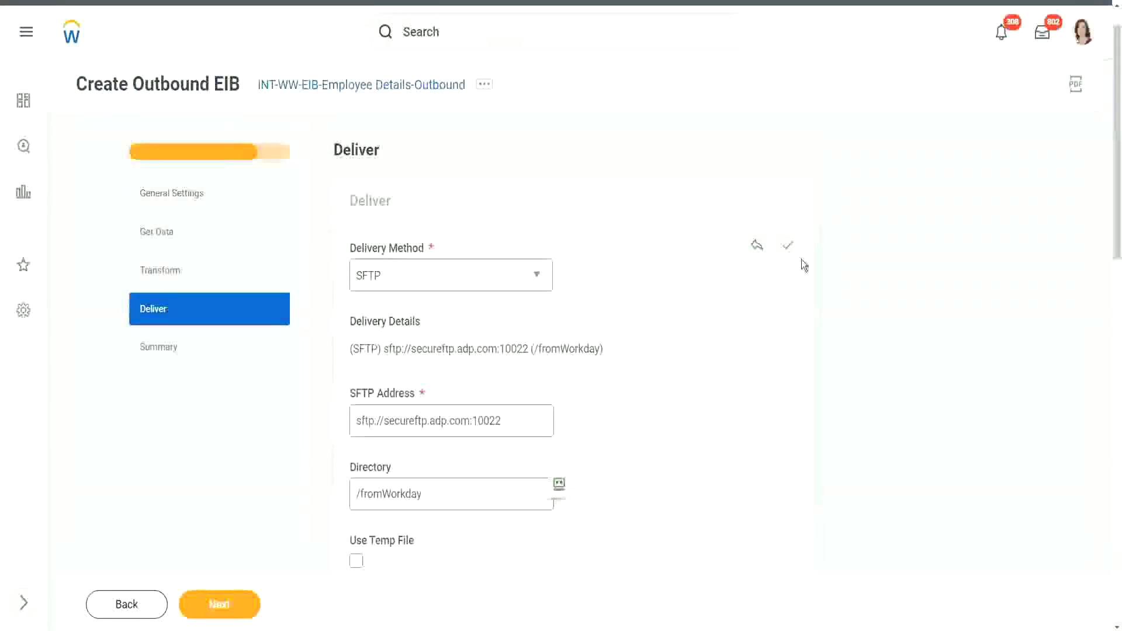